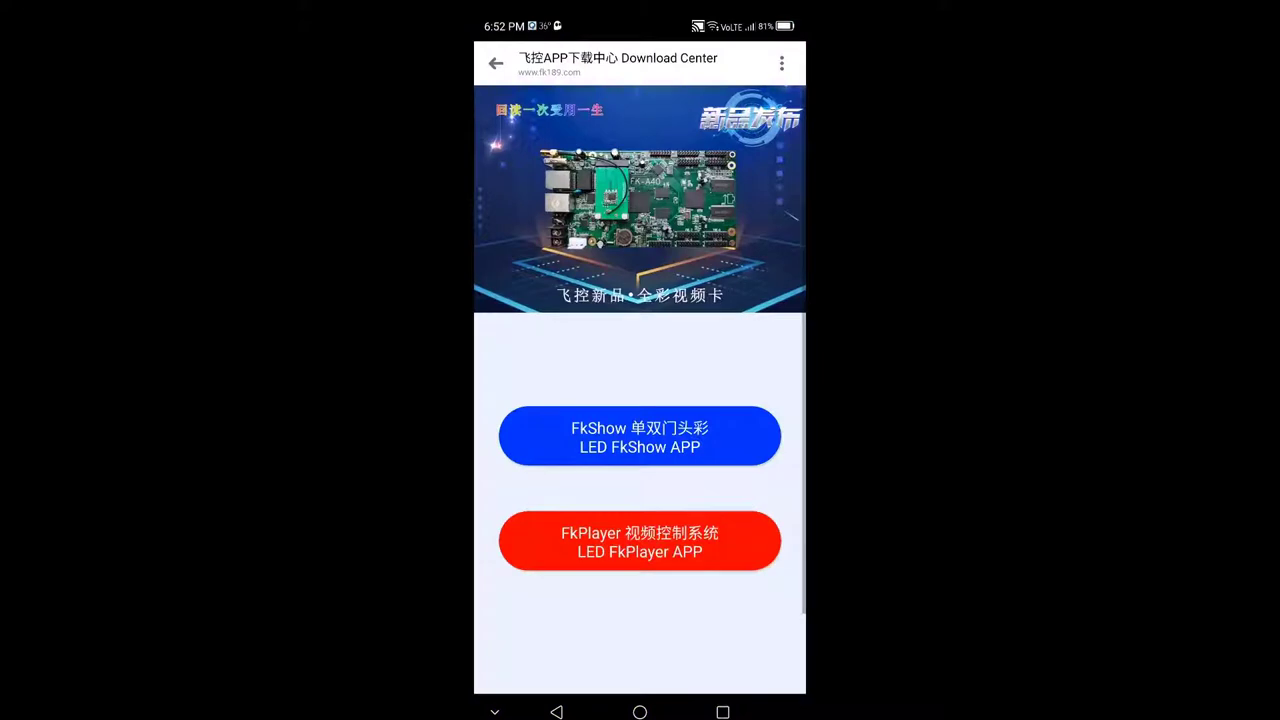
Step: Open the shared FkShow download page from the Messenger chat
click(557, 712)
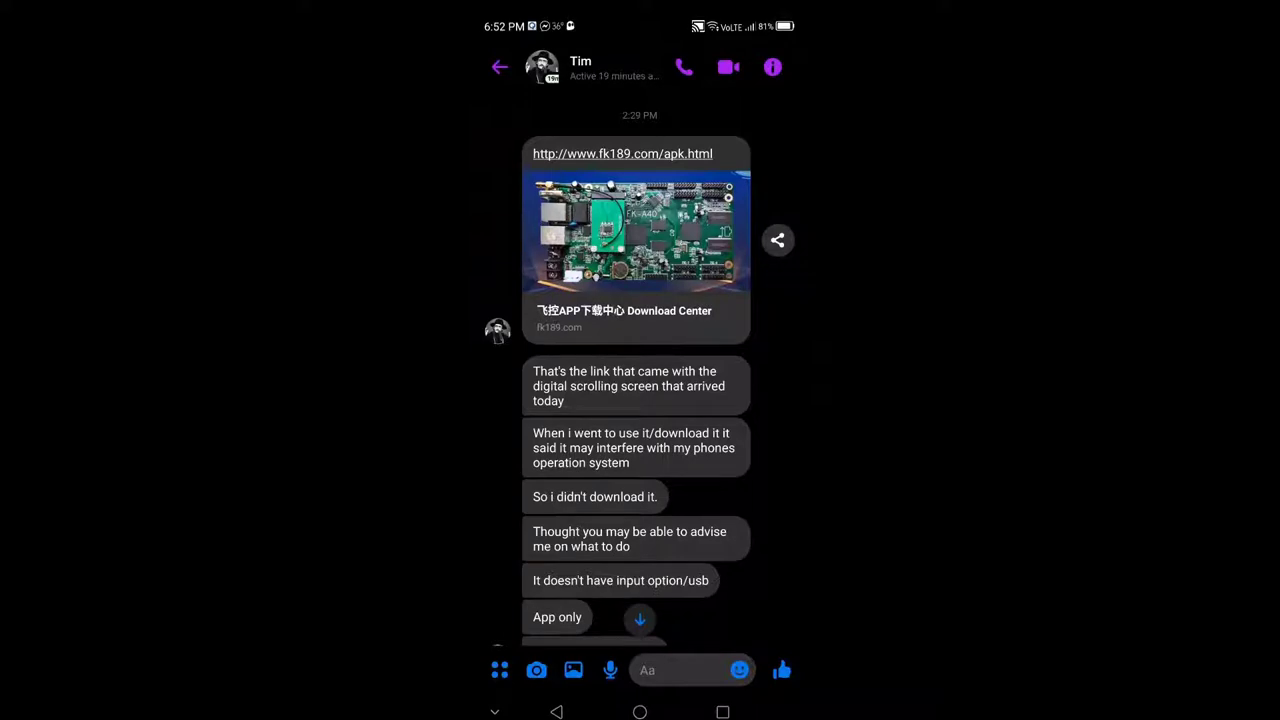
click(622, 155)
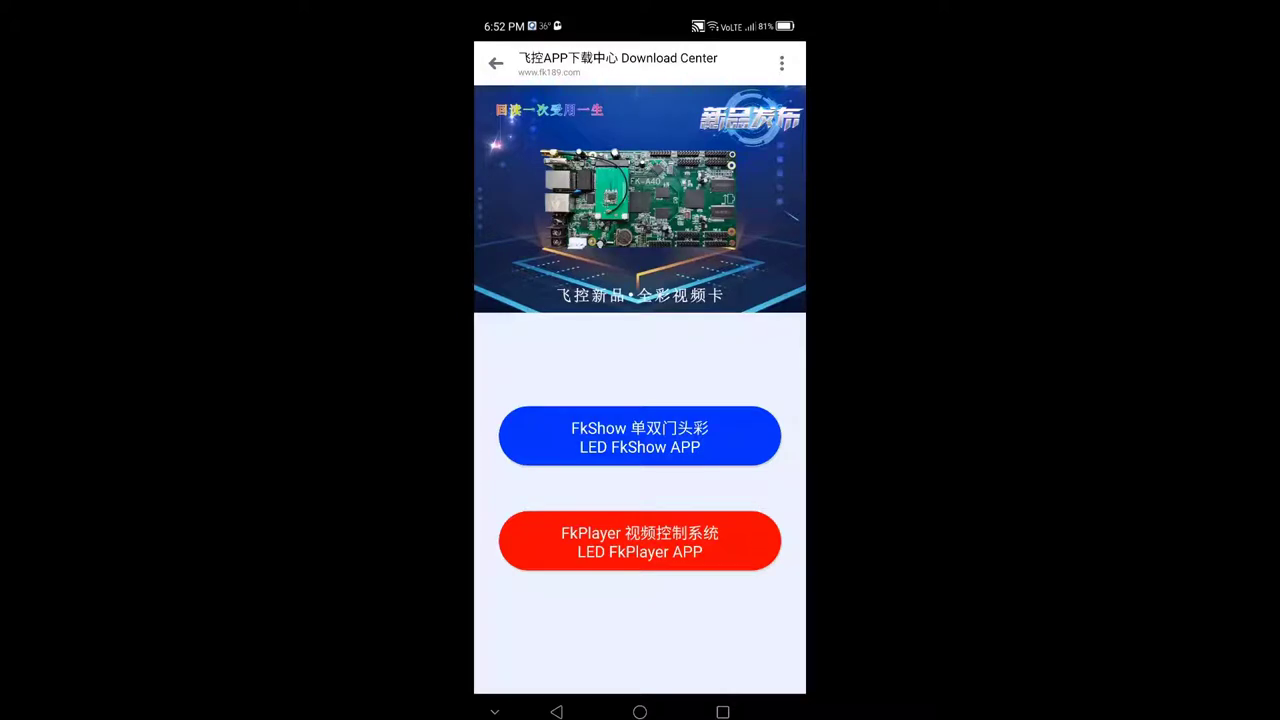
click(684, 445)
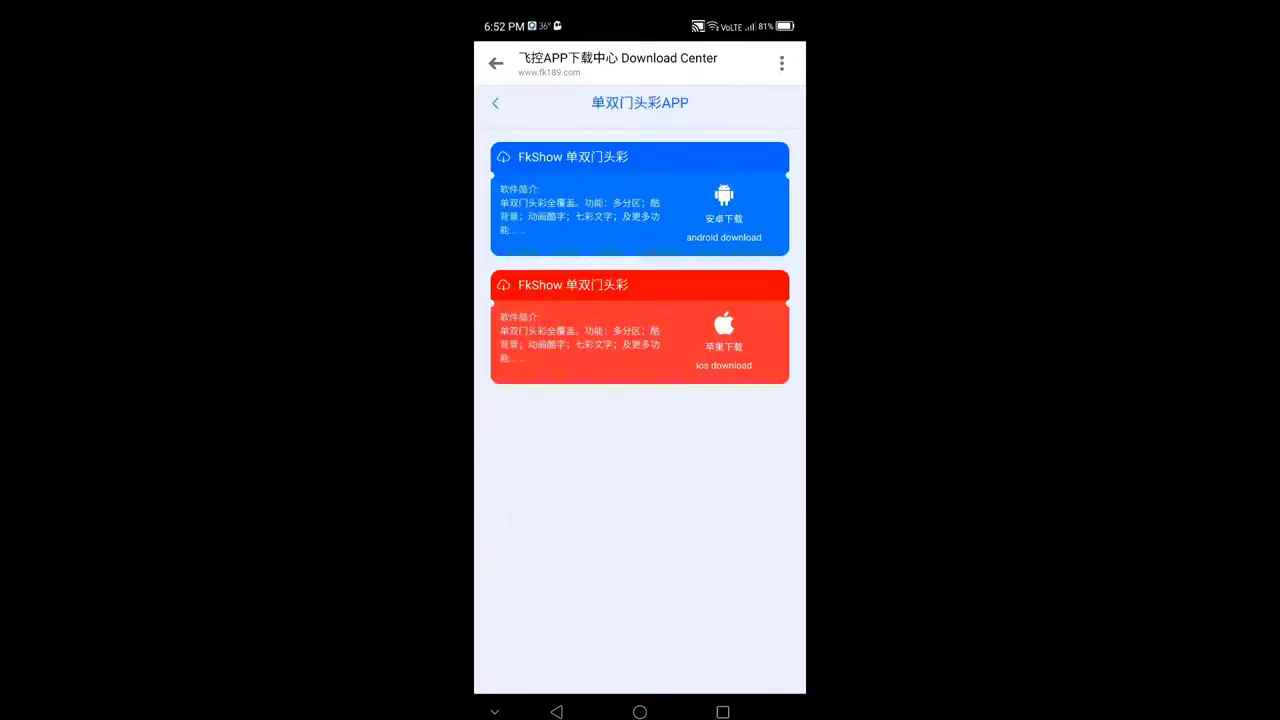
Step: Start downloading the Android version of FkShow (android_fk.apk)
click(781, 63)
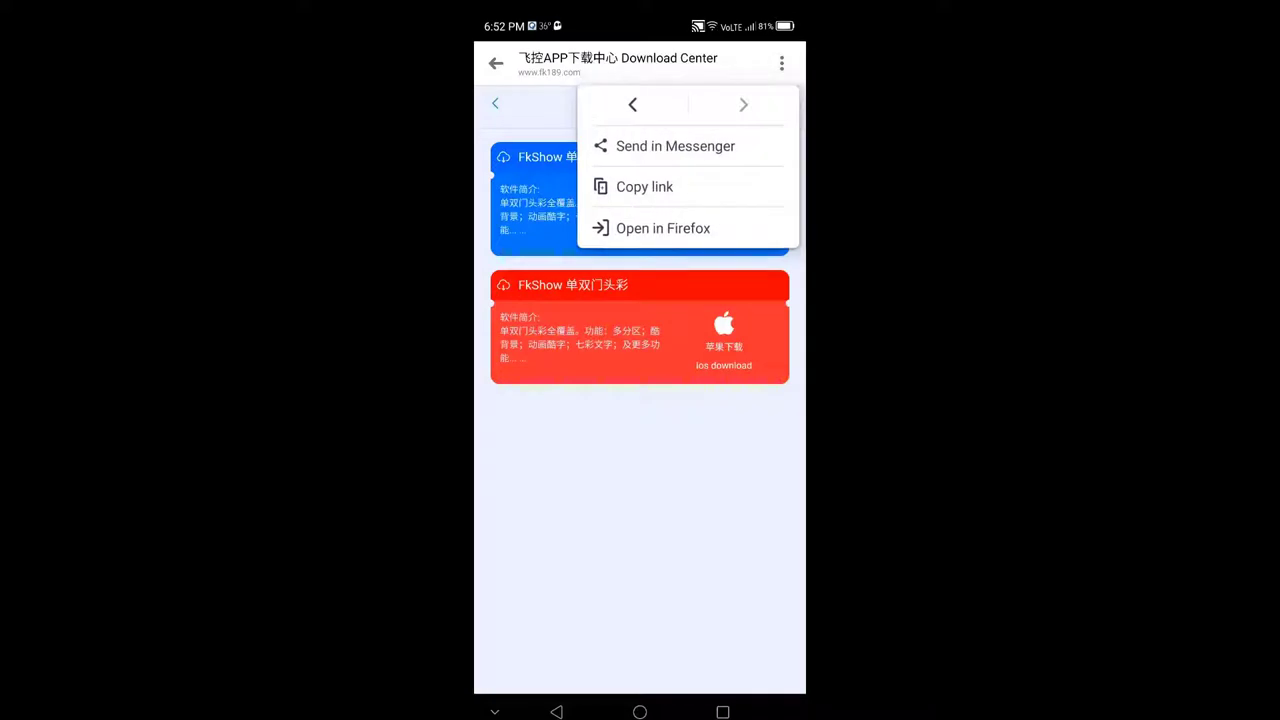
click(653, 482)
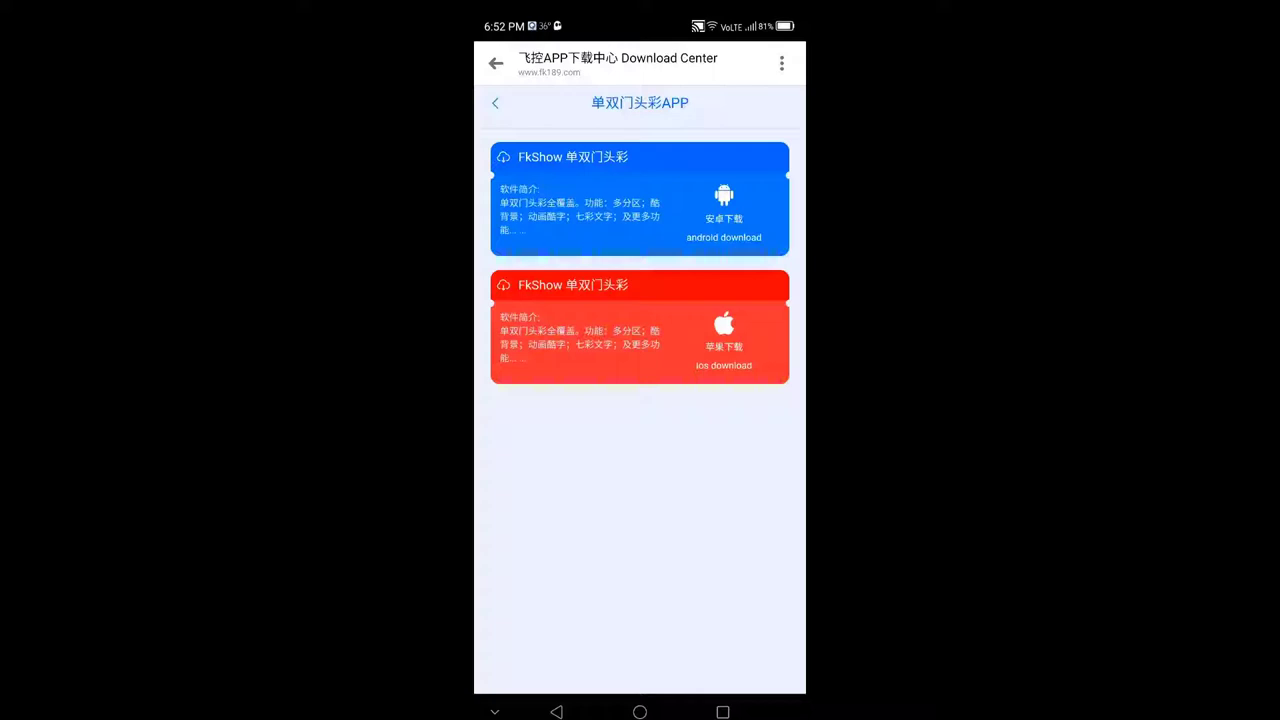
click(643, 200)
click(735, 203)
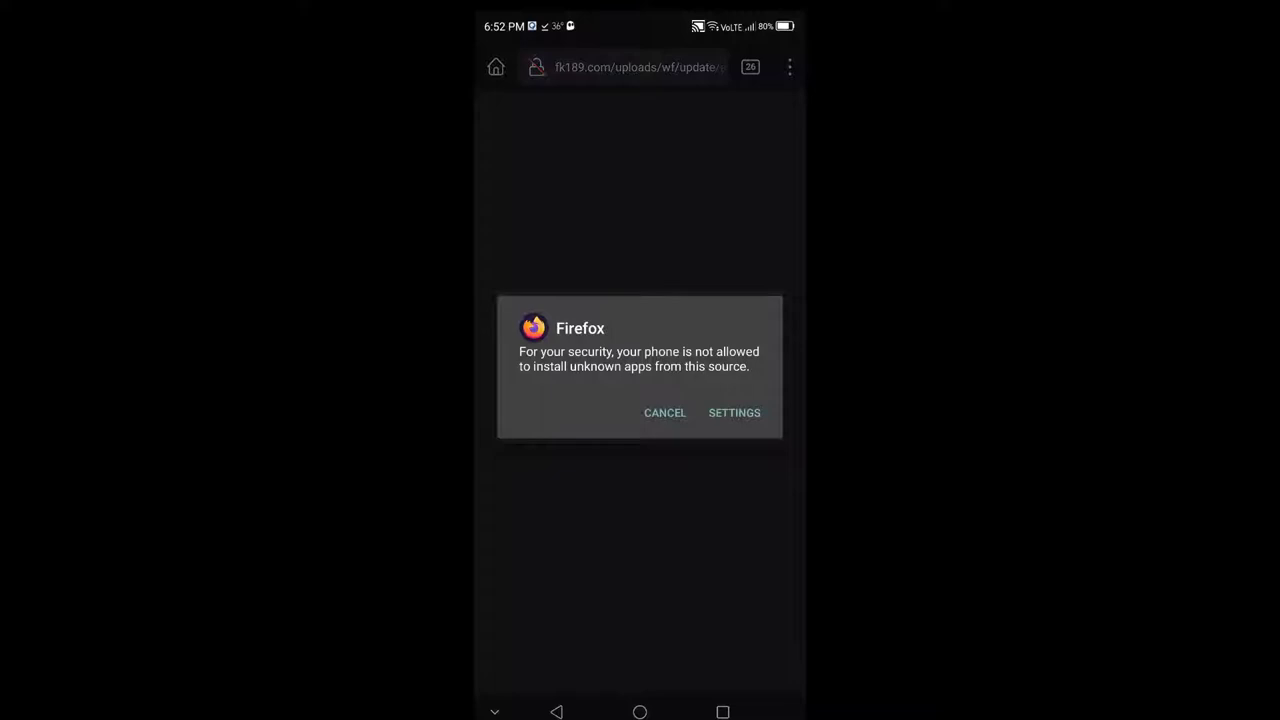
Step: Turn on Allow from this source for Firefox and install the FkShow apk
click(734, 413)
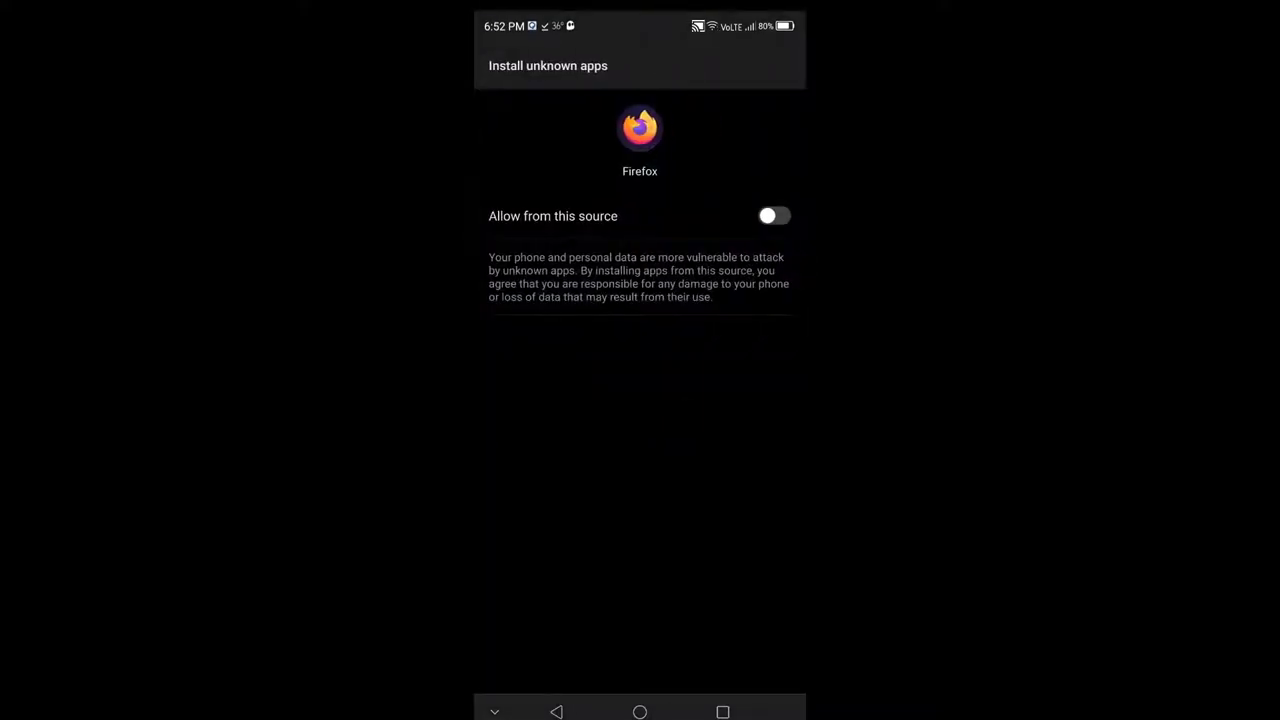
click(774, 216)
click(556, 711)
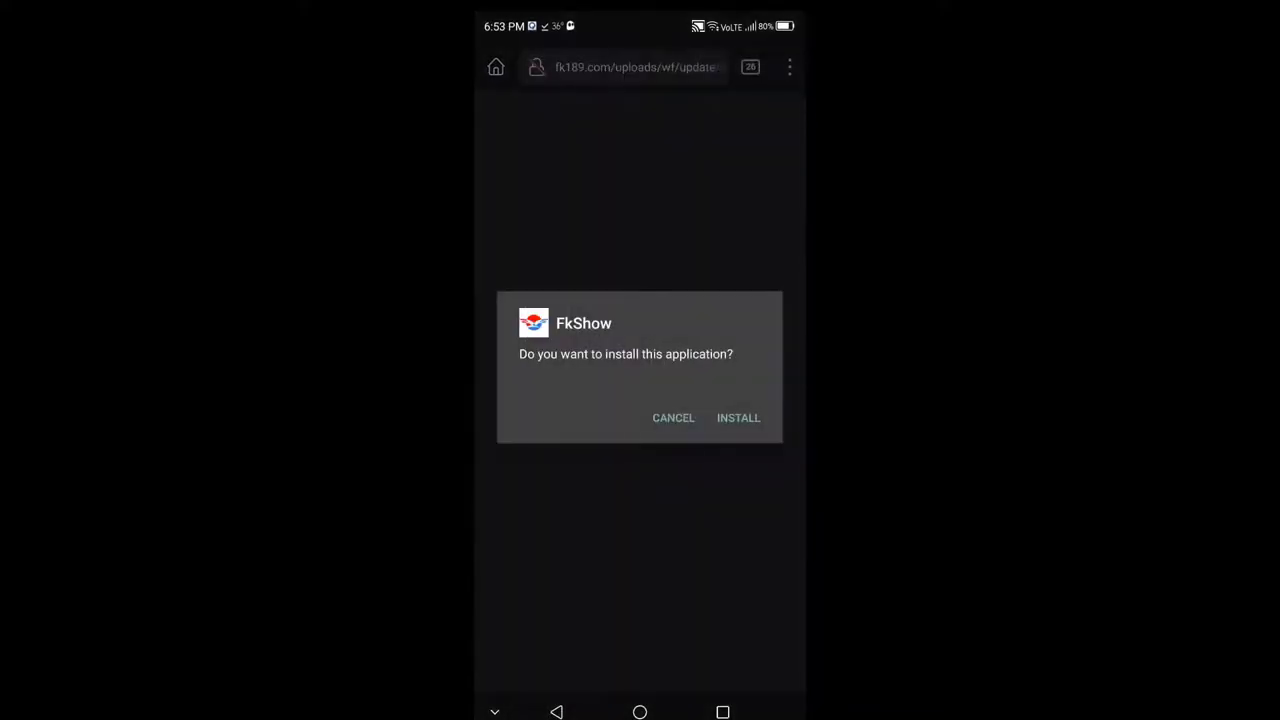
click(748, 434)
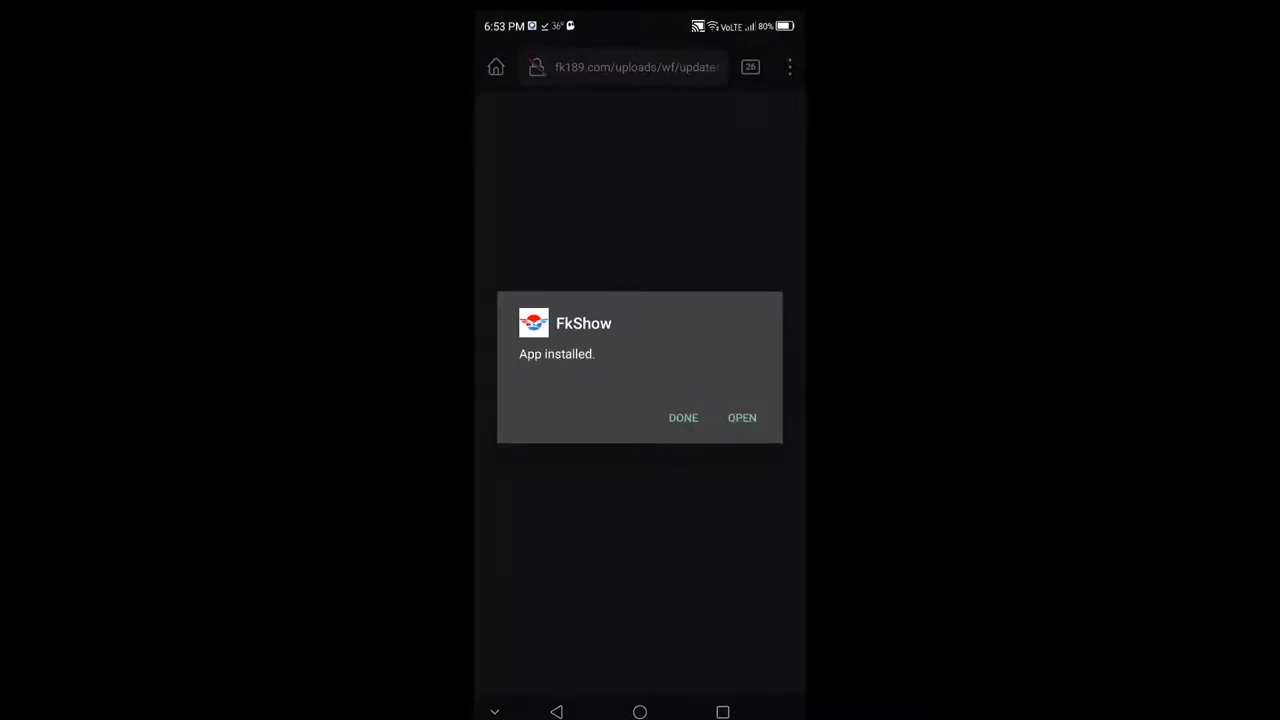
Step: Launch FkShow and read through its privacy policy
click(742, 418)
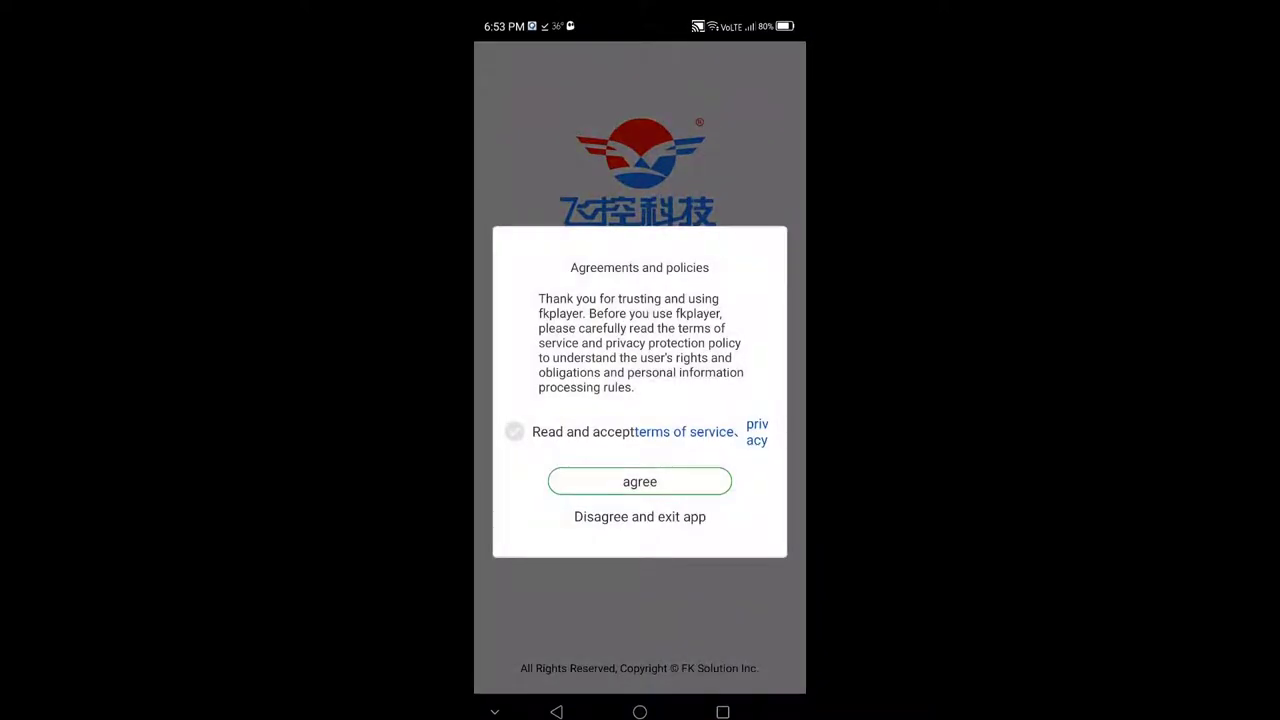
click(514, 431)
click(760, 435)
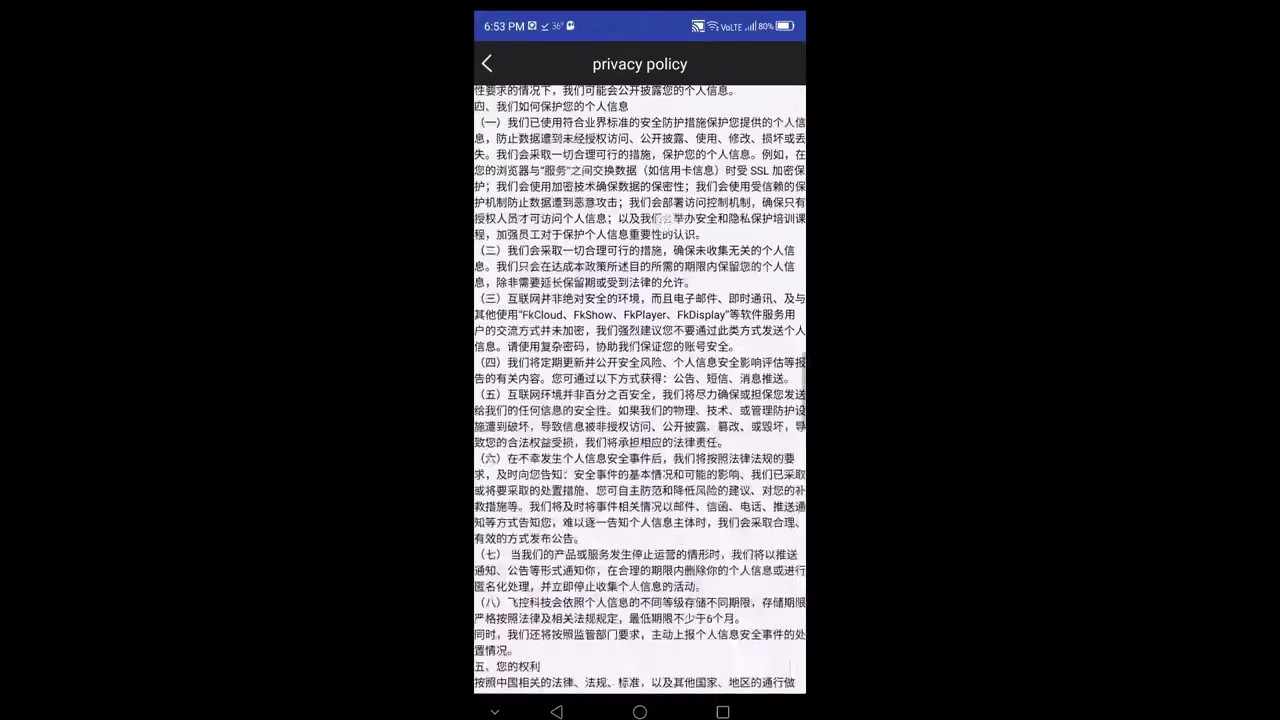
scroll(640, 390, down, 5)
scroll(640, 390, down, 5)
scroll(640, 390, down, 5)
scroll(640, 390, down, 5)
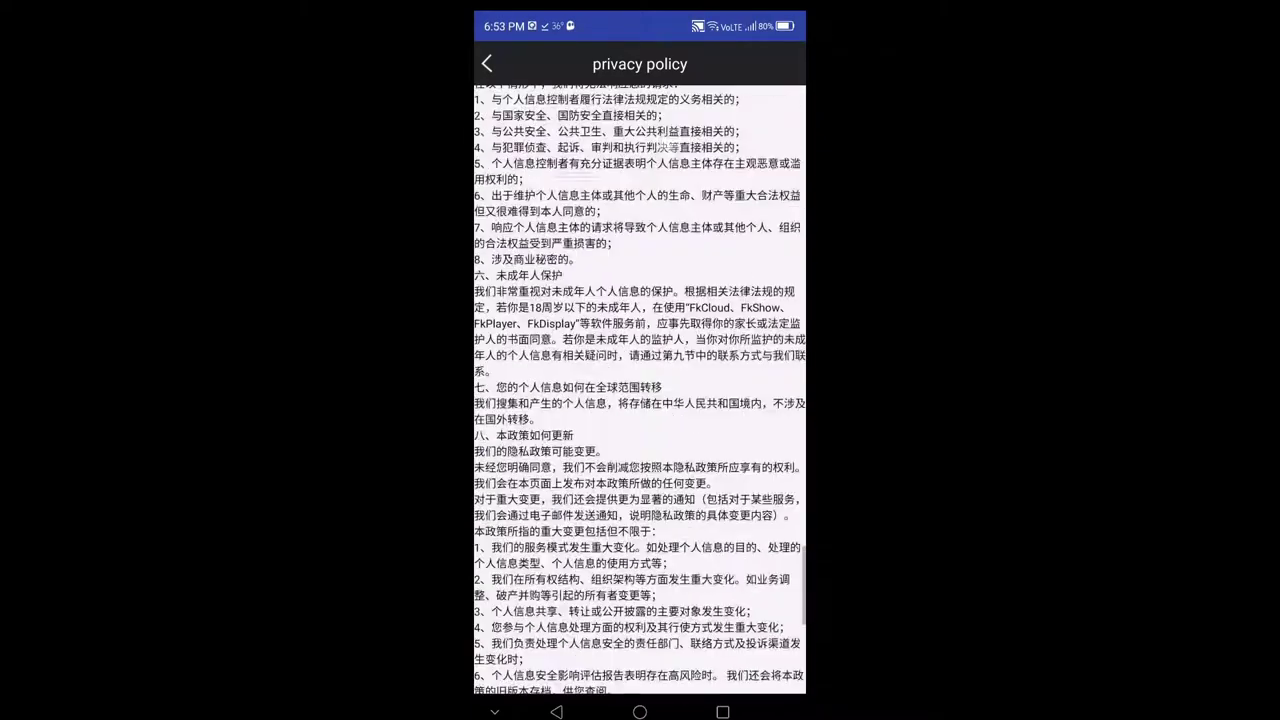
scroll(640, 390, down, 2)
scroll(640, 390, down, 5)
scroll(640, 390, down, 4)
click(557, 711)
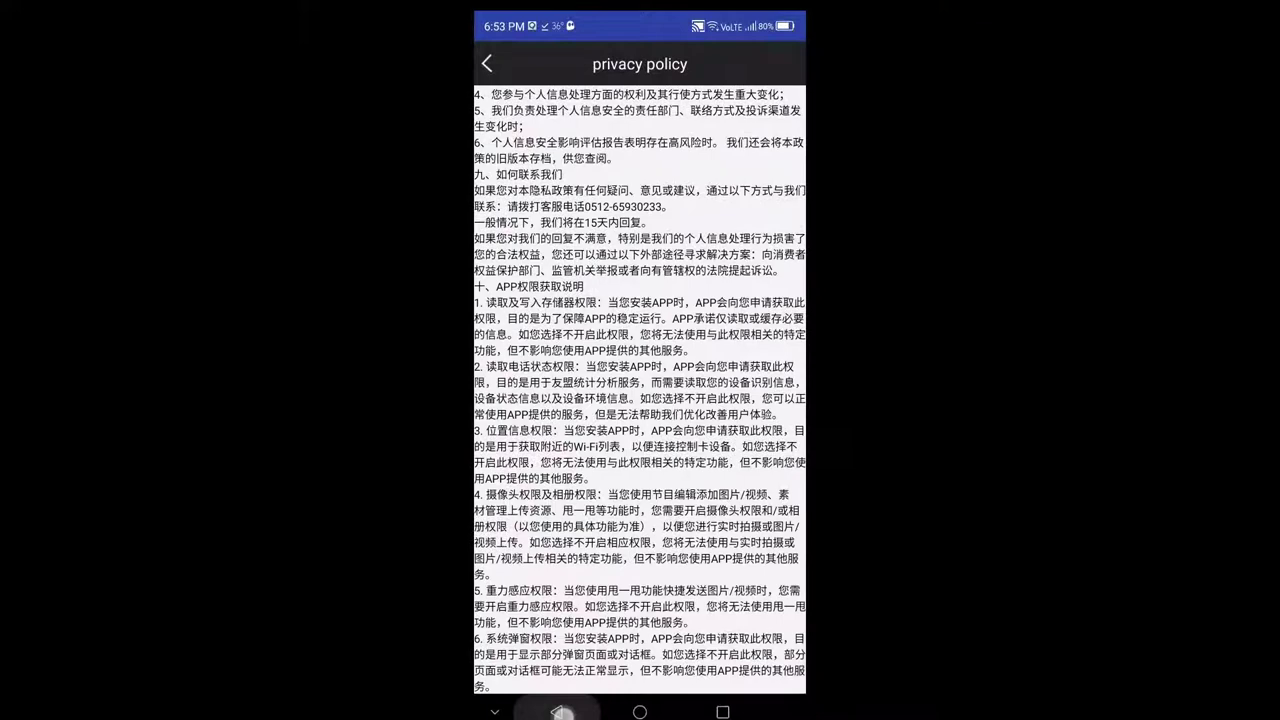
Step: Tick Read and accept and agree to the terms to reach the Program275 editor
click(514, 431)
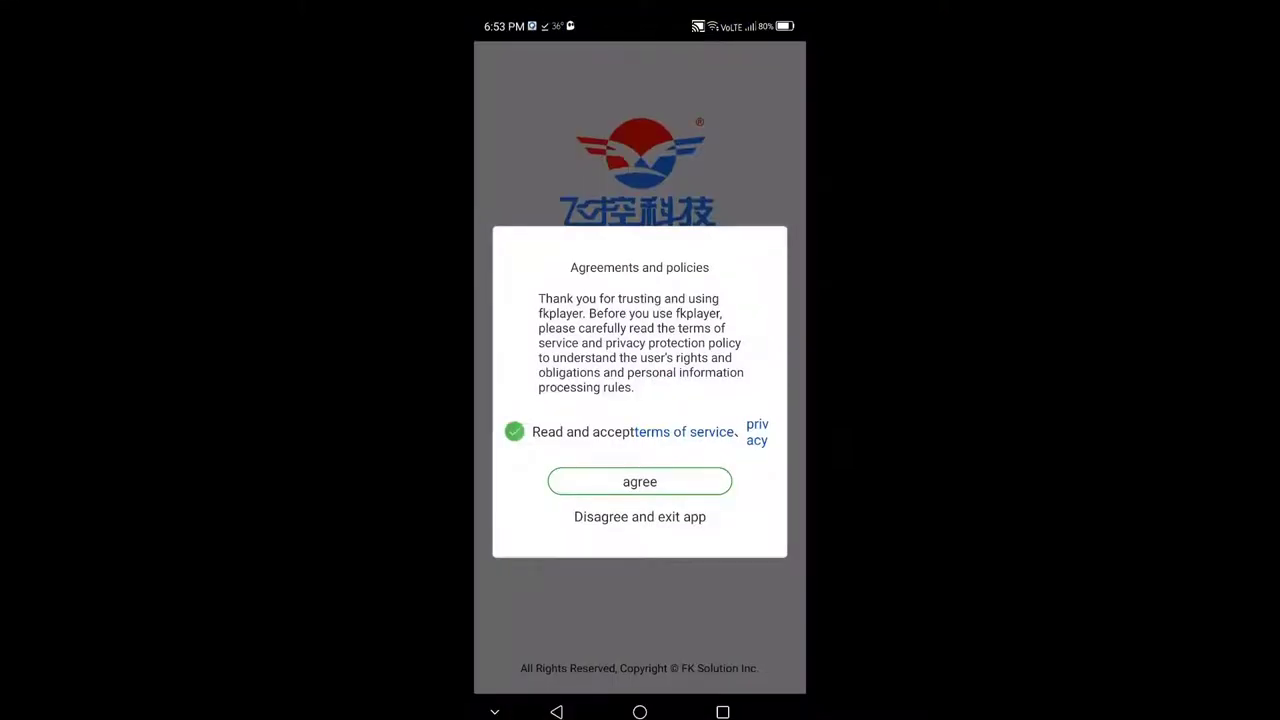
click(648, 482)
drag(648, 396, 705, 456)
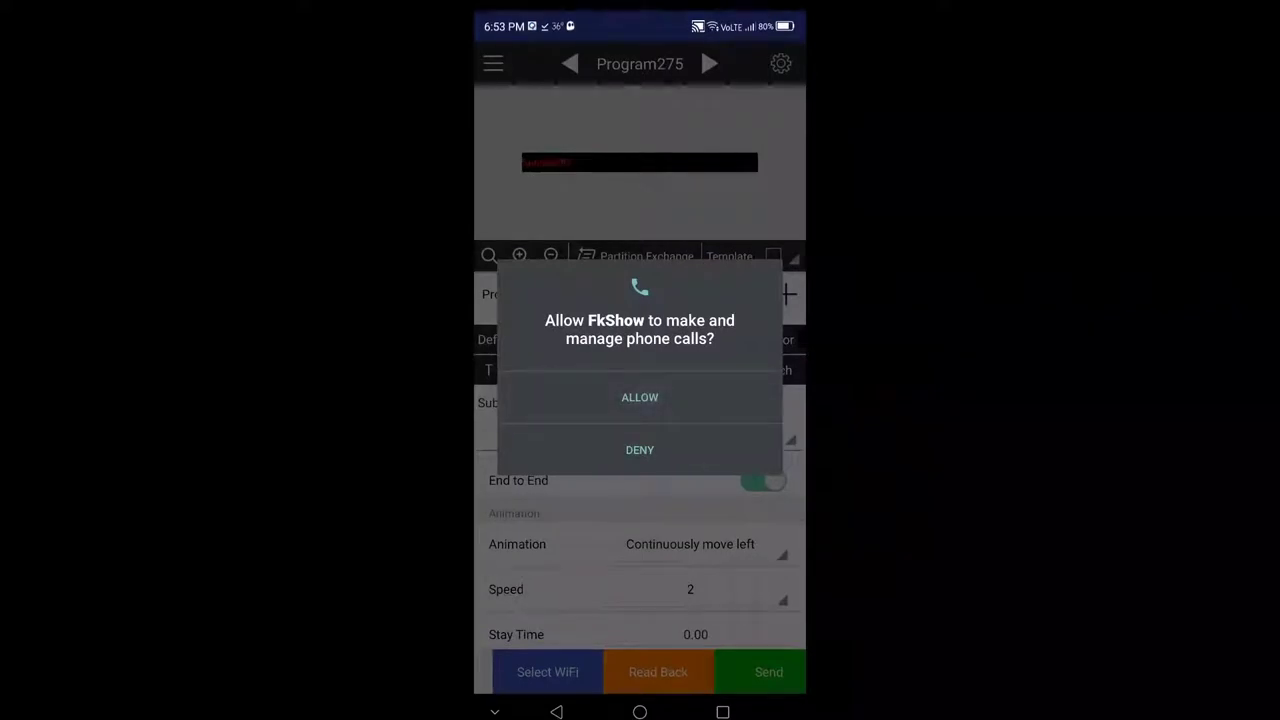
Step: Deny phone-call access, allow location only while in use, and allow media access
click(652, 454)
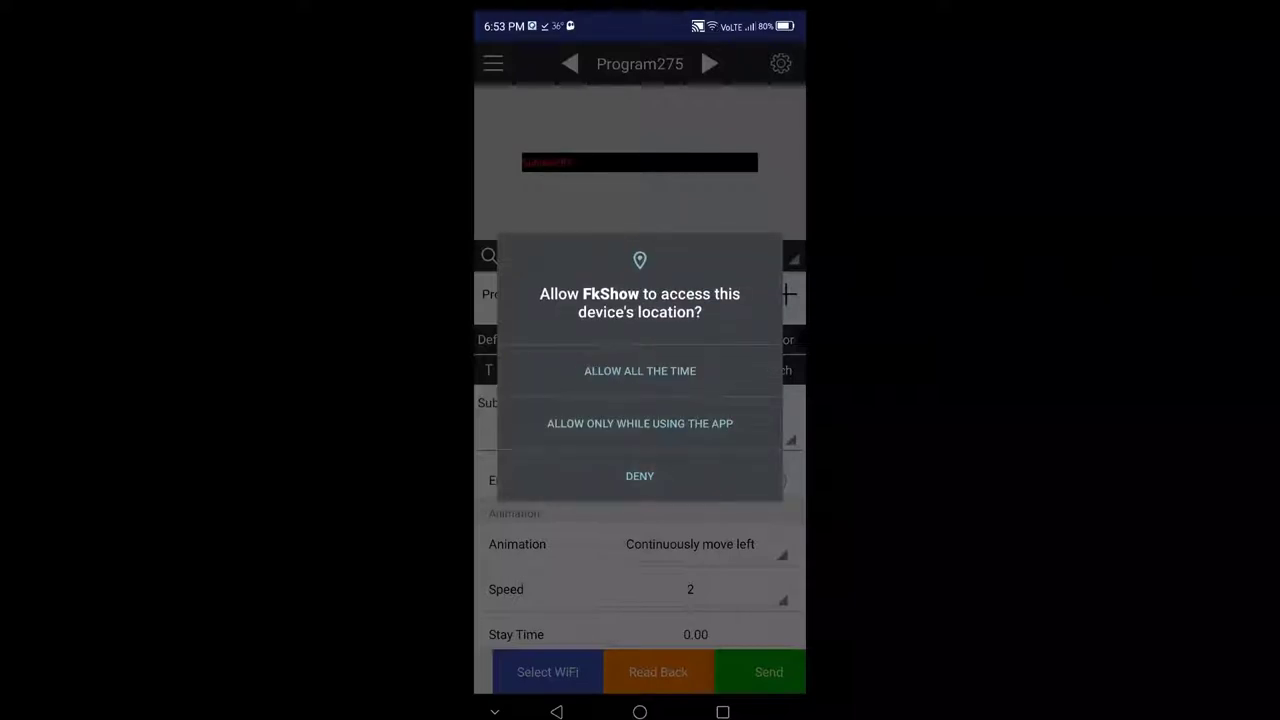
click(706, 423)
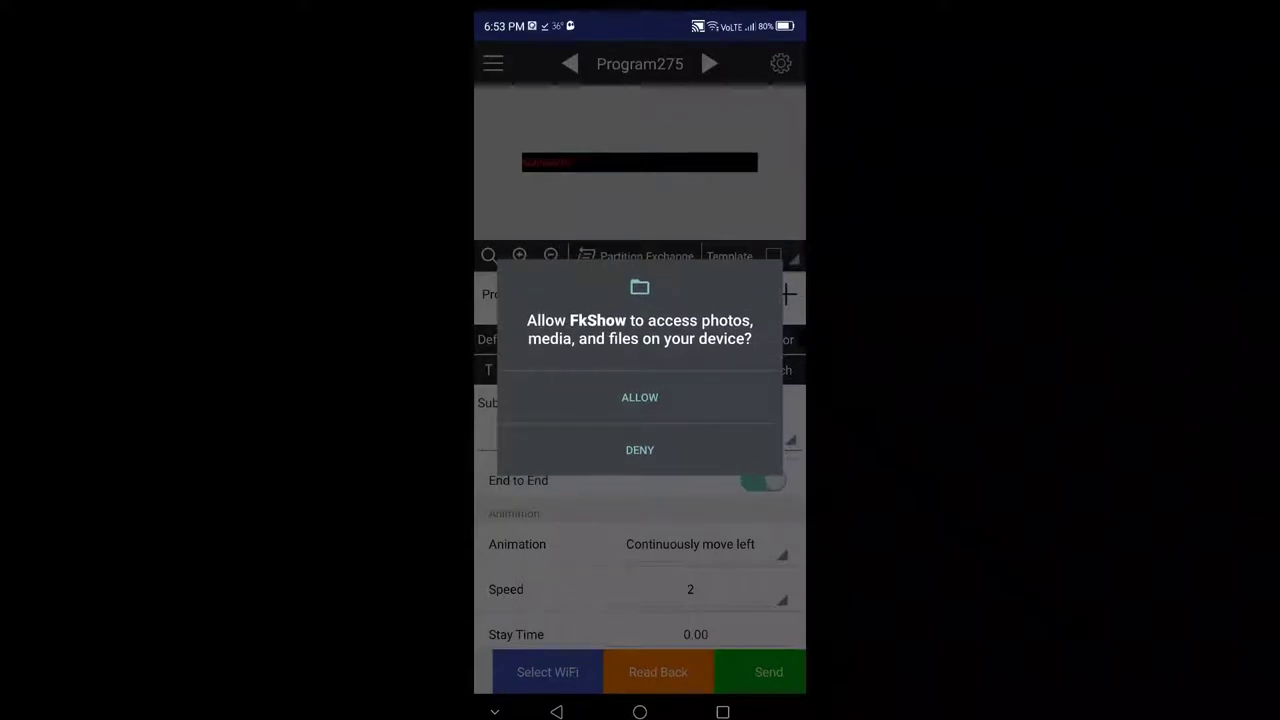
click(643, 397)
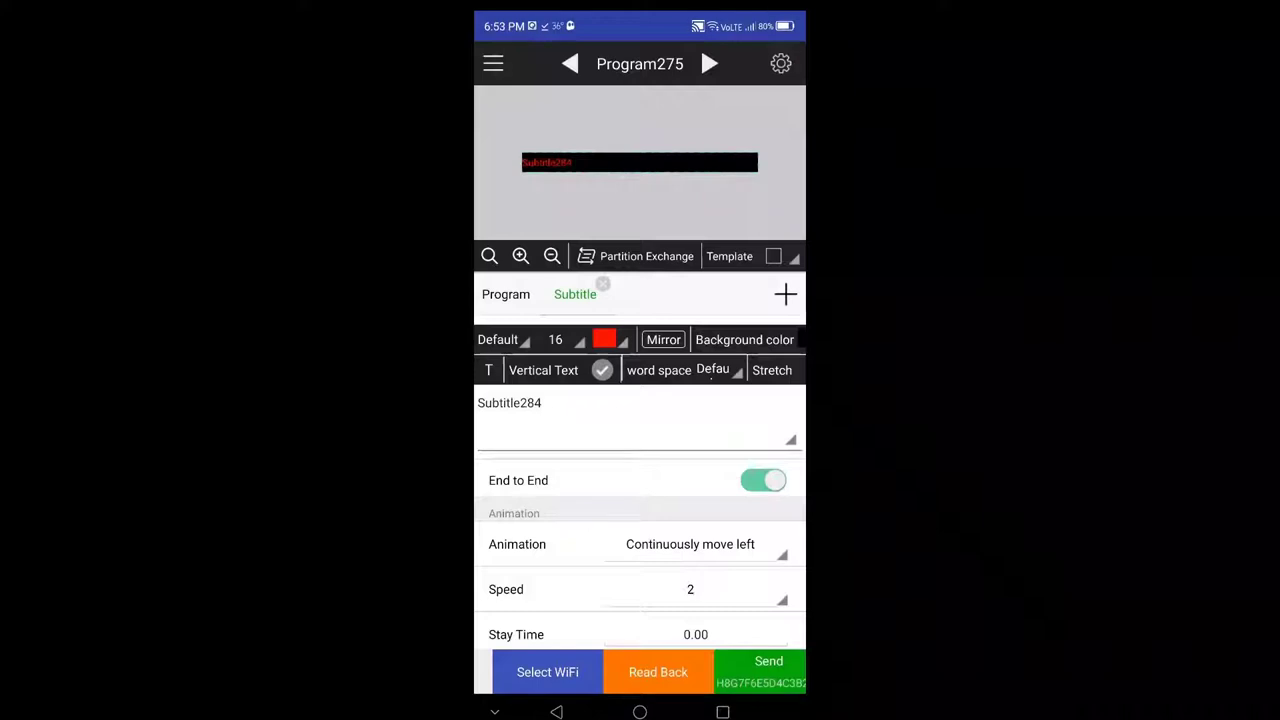
Step: Place the caret in the Subtitle284 text box for editing
click(589, 163)
click(541, 423)
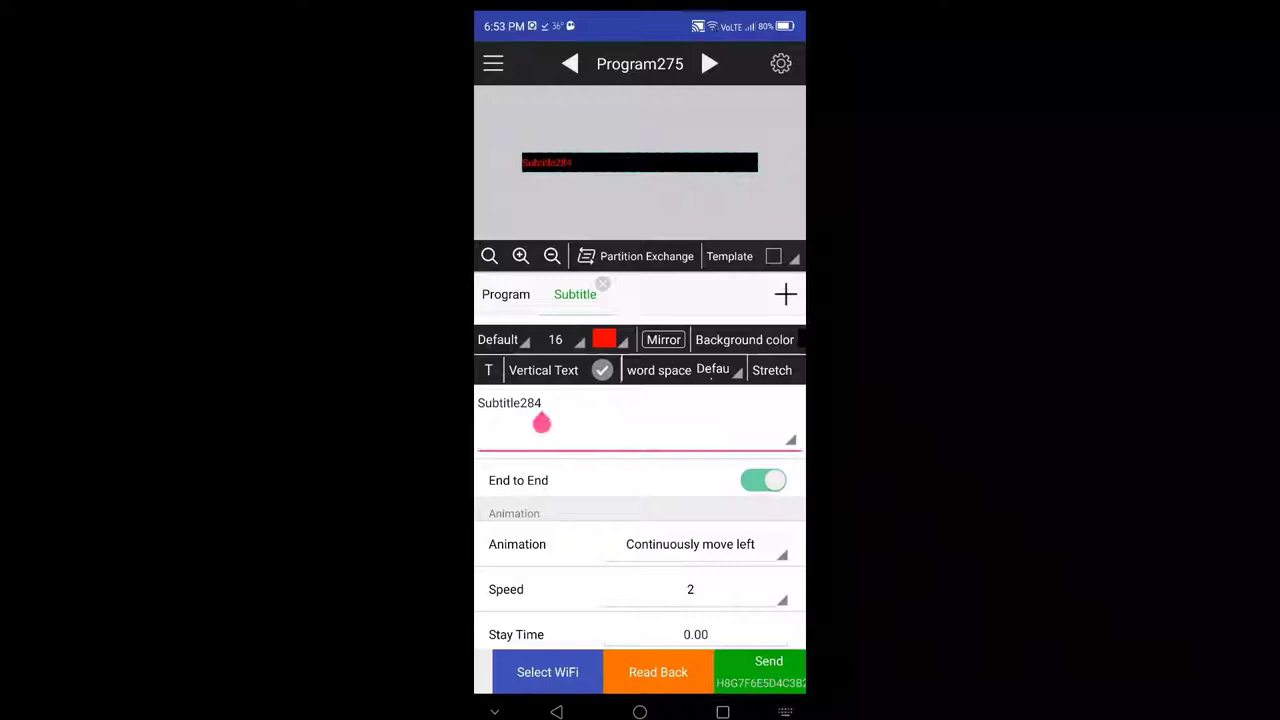
click(586, 408)
drag(541, 423, 541, 423)
click(590, 406)
click(785, 711)
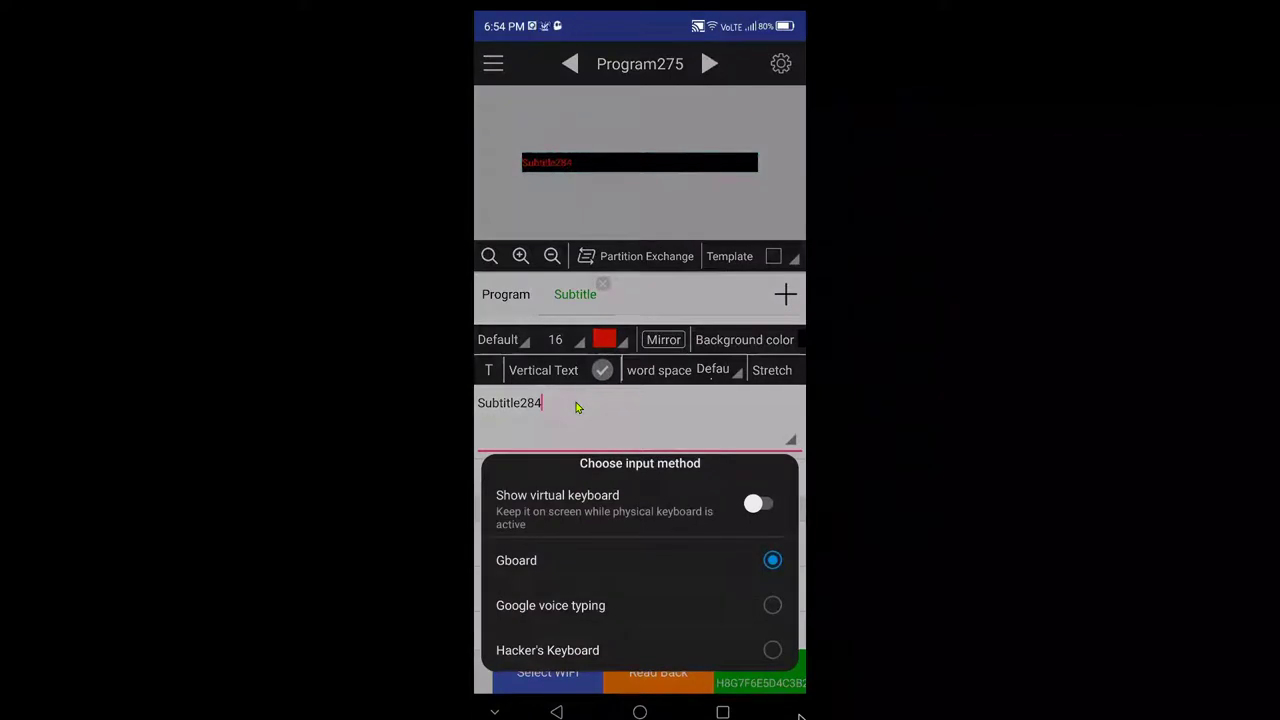
click(715, 412)
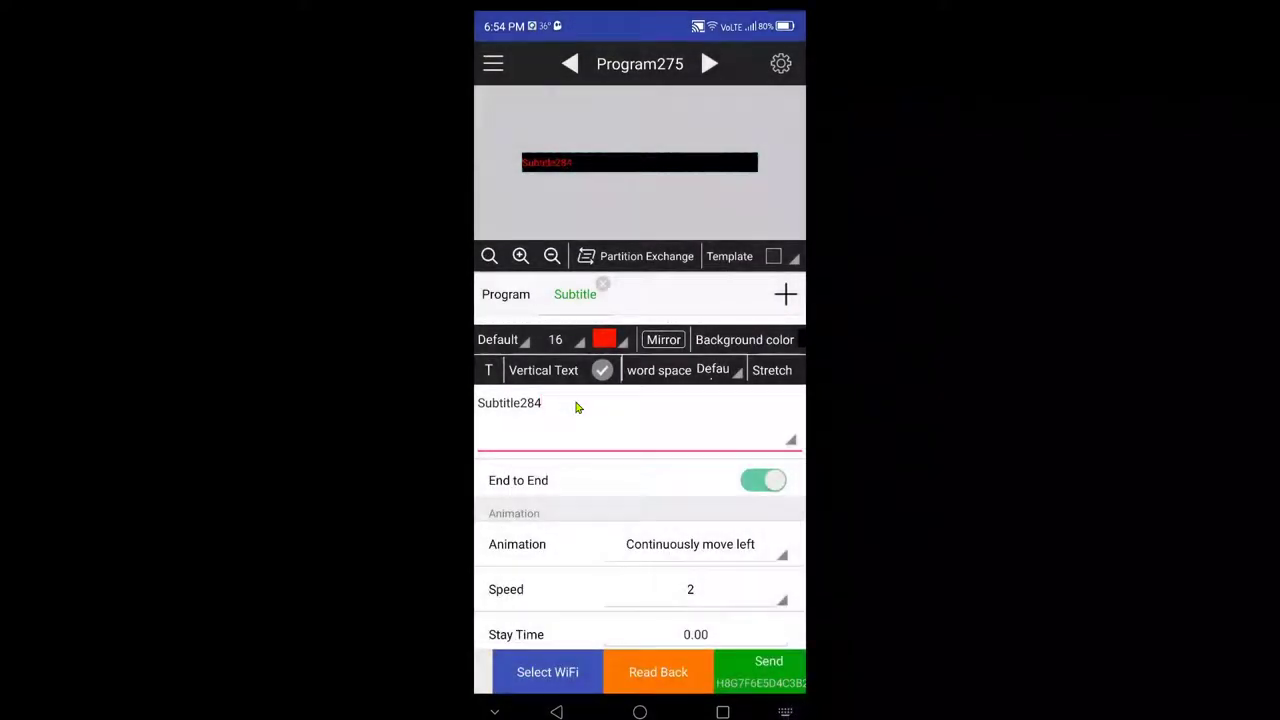
Step: Replace Subtitle284 with 'siesta vip the best ride in town'
key(BackSpace)
key(BackSpace)
key(BackSpace)
key(BackSpace)
key(BackSpace)
key(BackSpace)
key(BackSpace)
key(BackSpace)
key(BackSpace)
key(BackSpace)
key(BackSpace)
text(s)
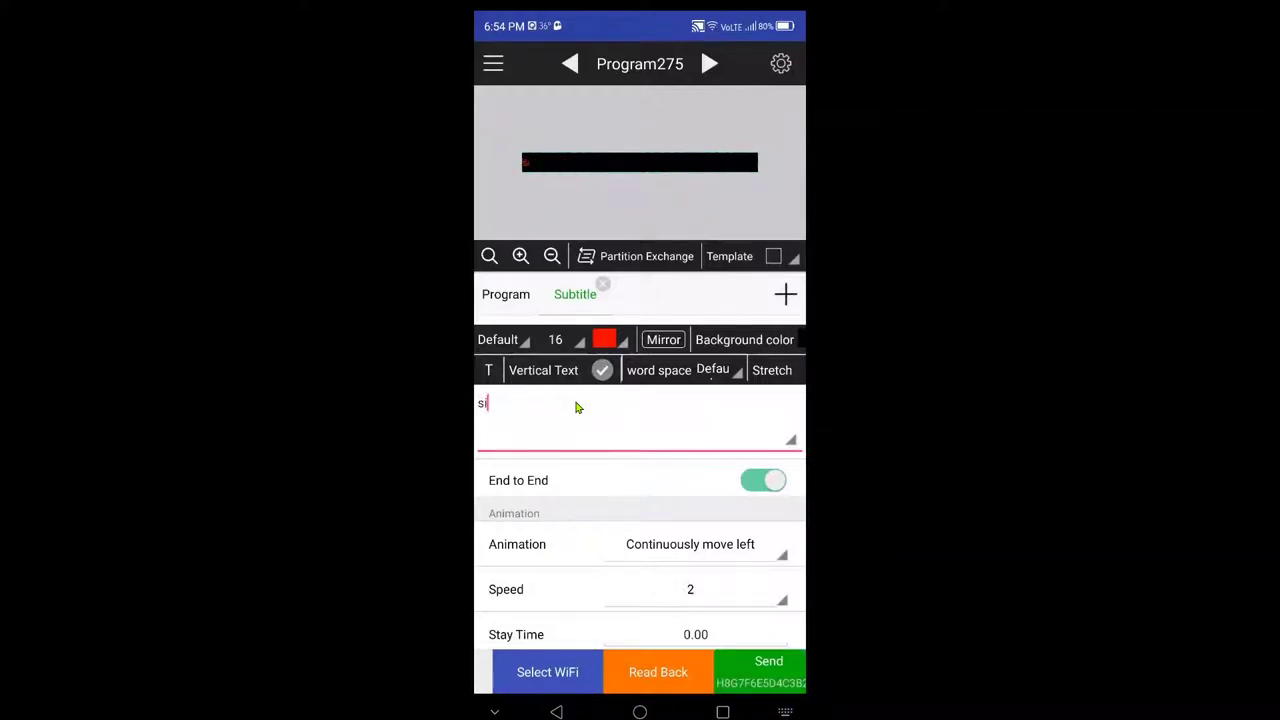
text(iestakey)
key(ctrl+a)
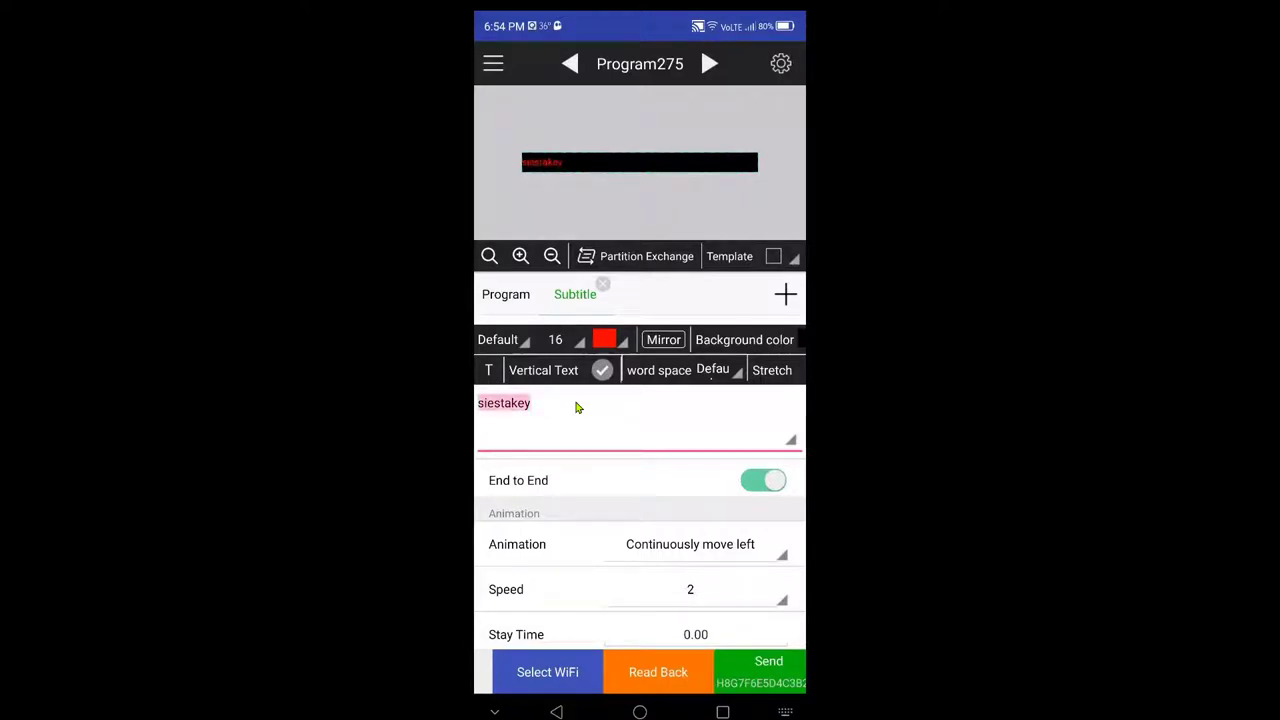
text(siesta vip )
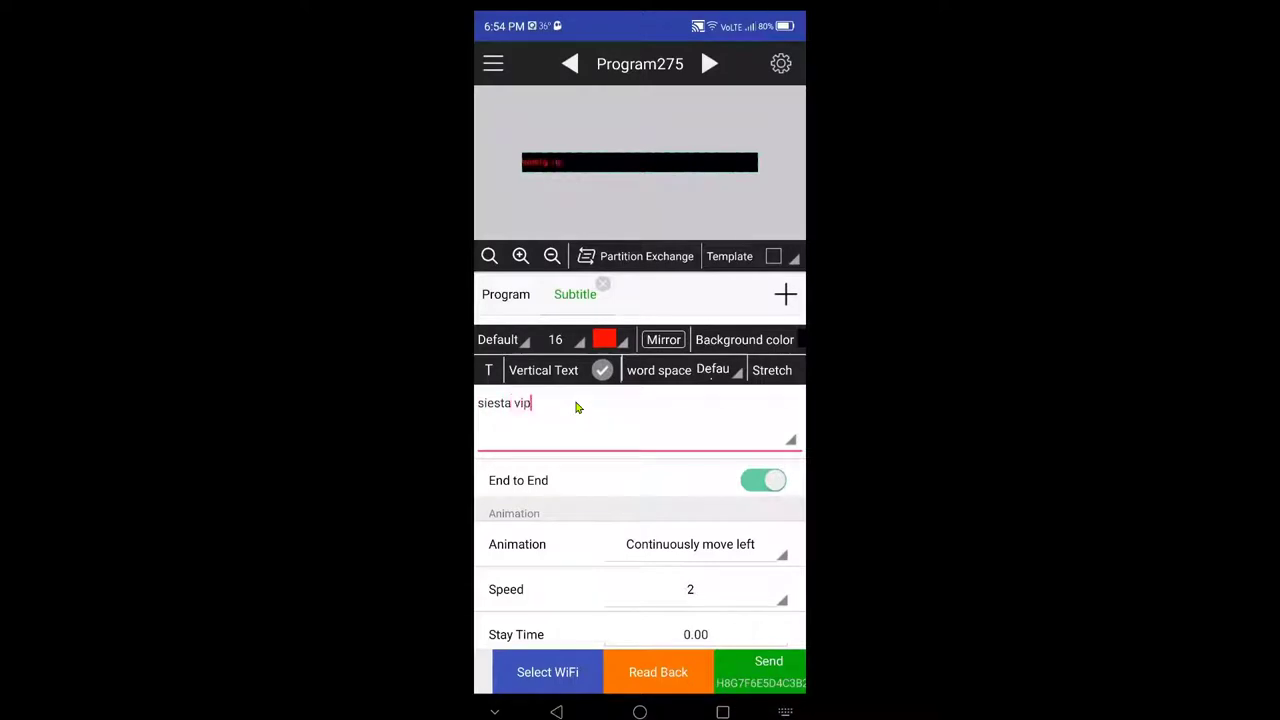
text(the)
text( best ride in)
text( town)
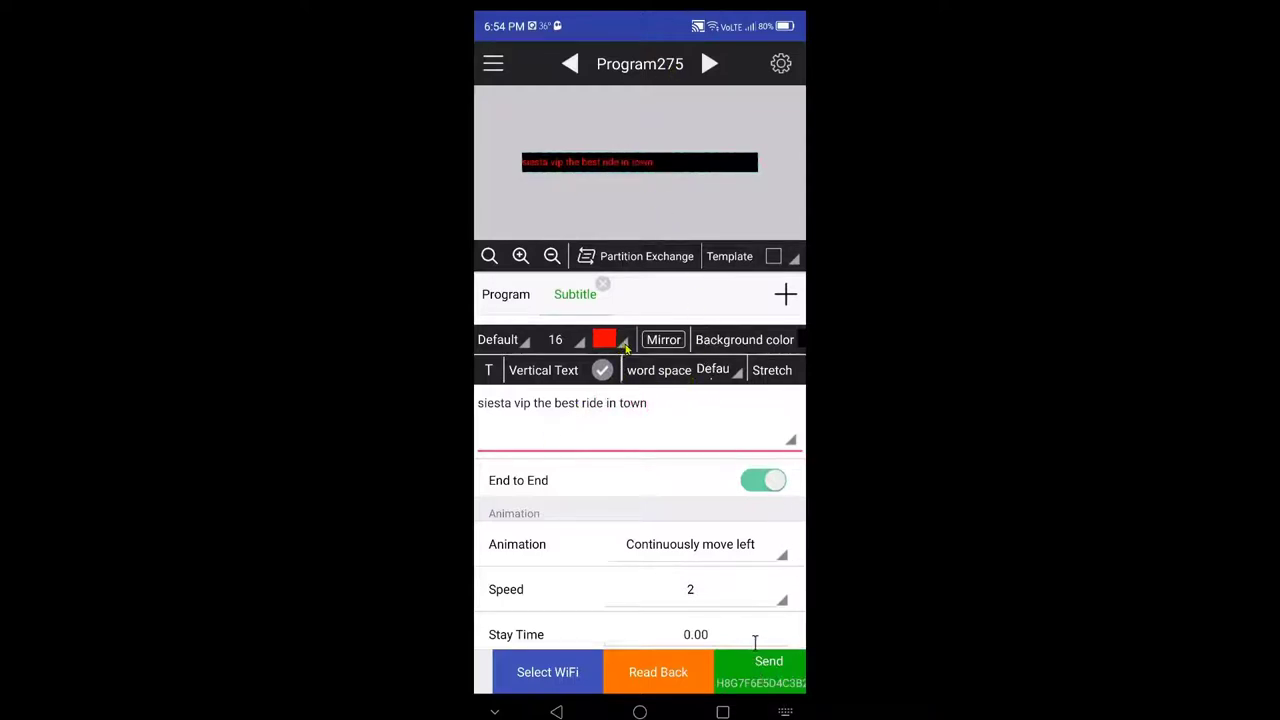
Step: Set the subtitle text colour to red (#FF0000)
click(752, 640)
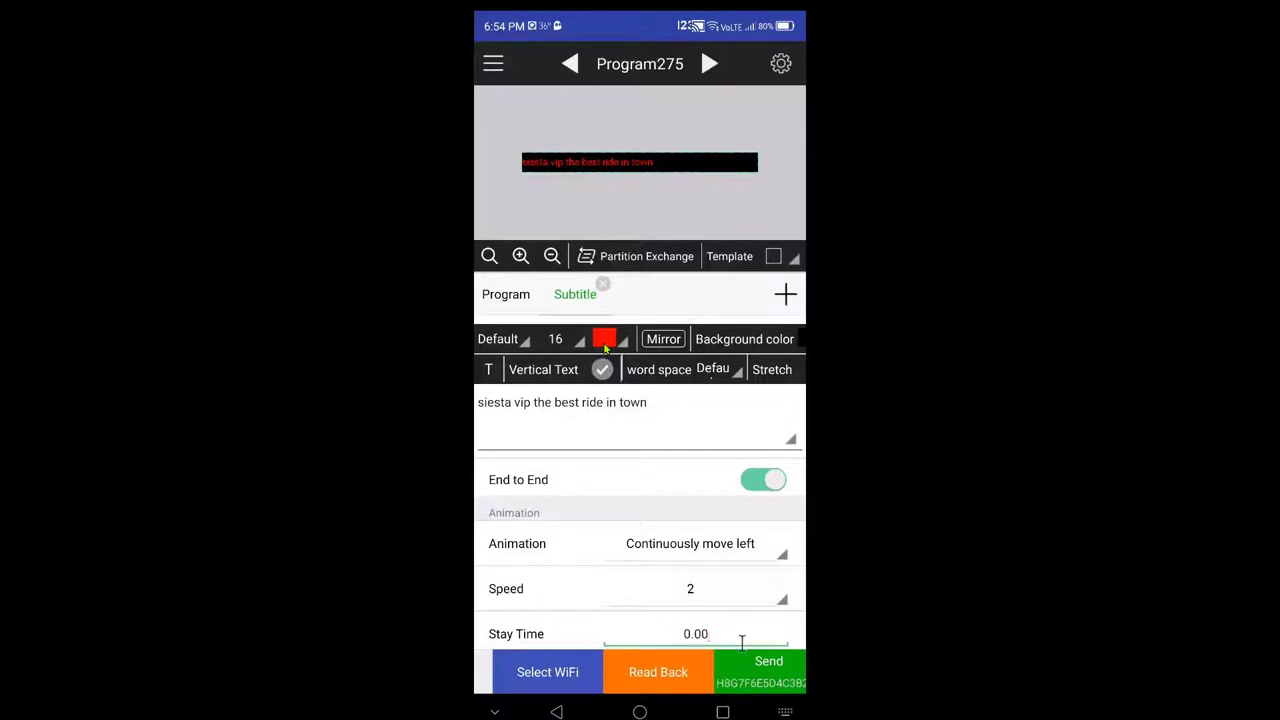
click(604, 341)
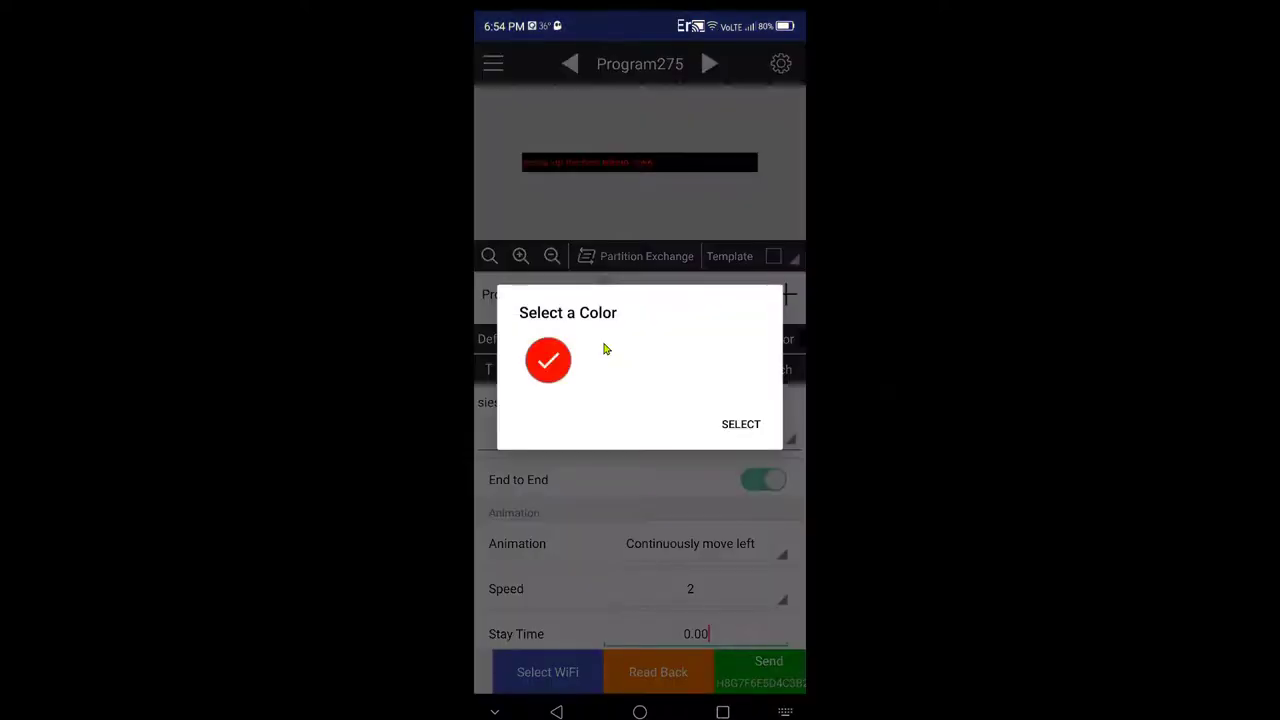
key(Return)
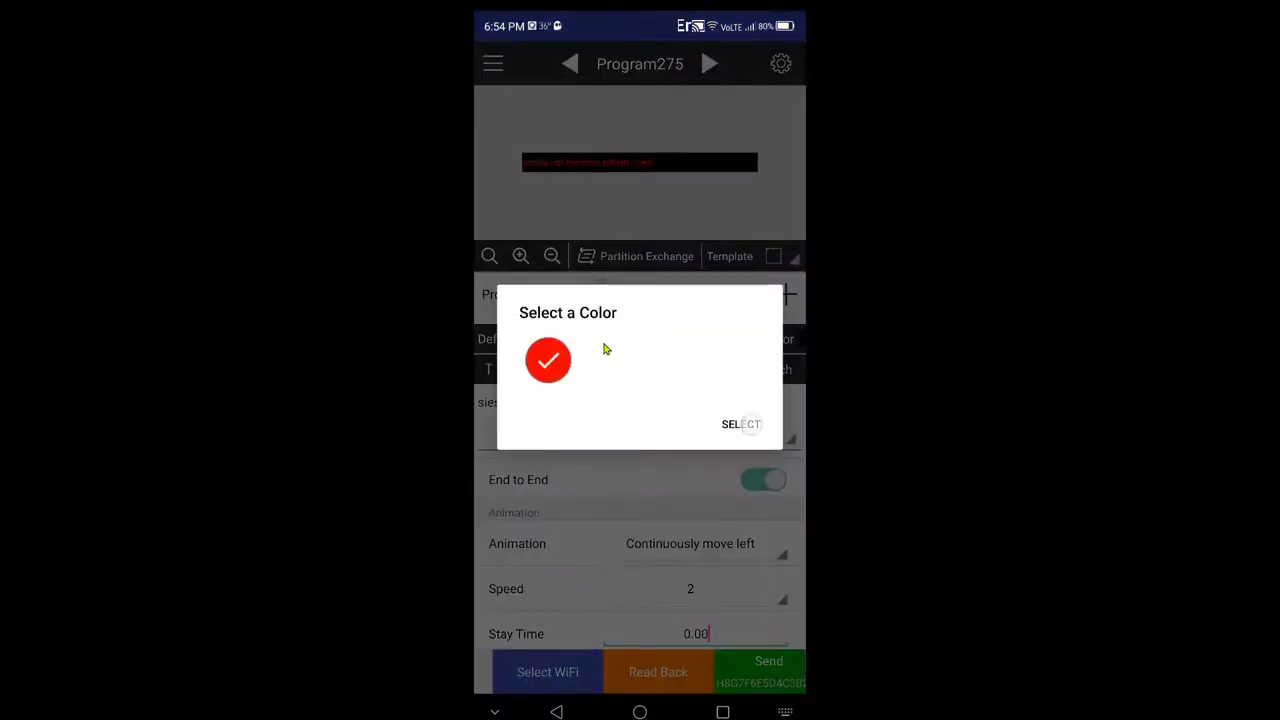
click(604, 341)
key(Escape)
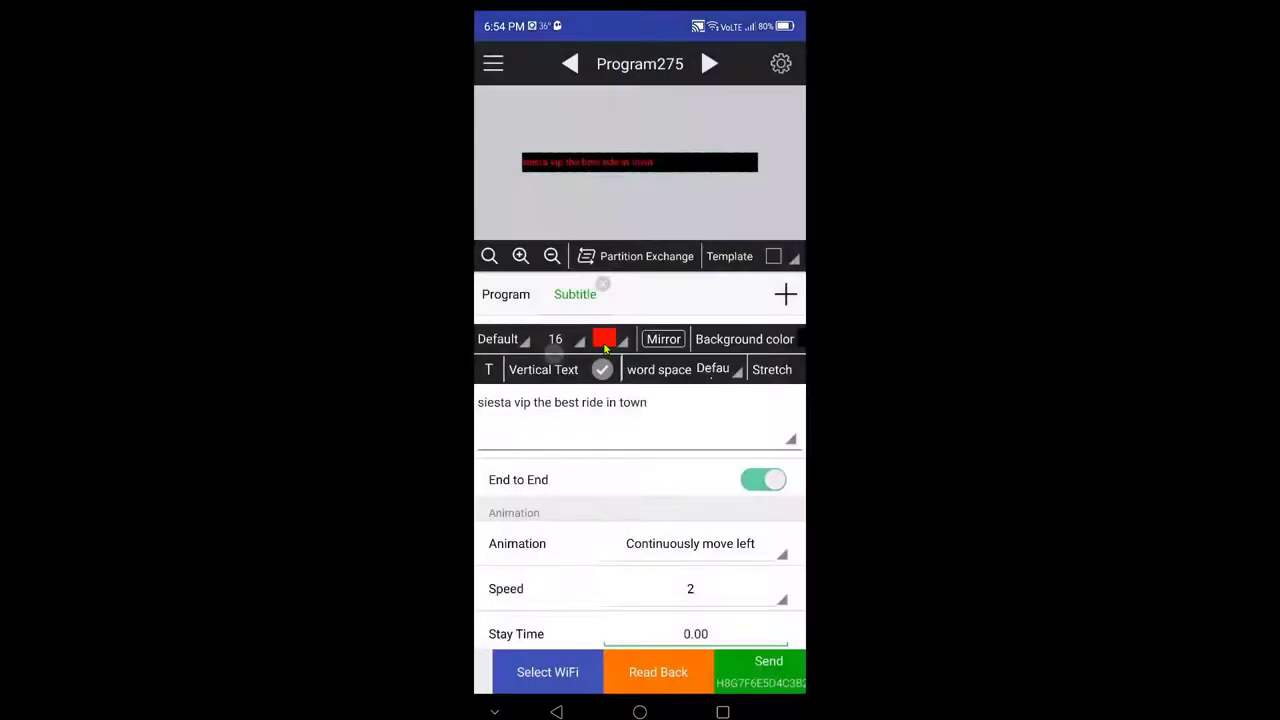
click(604, 341)
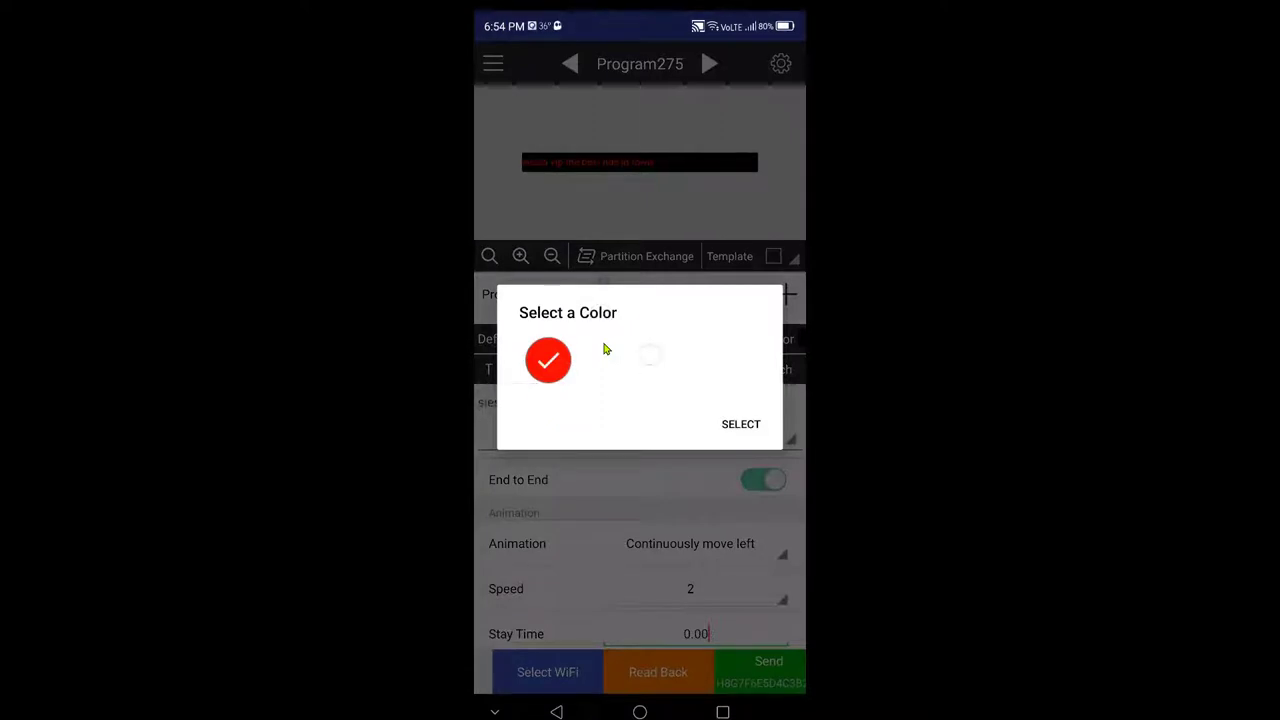
key(Escape)
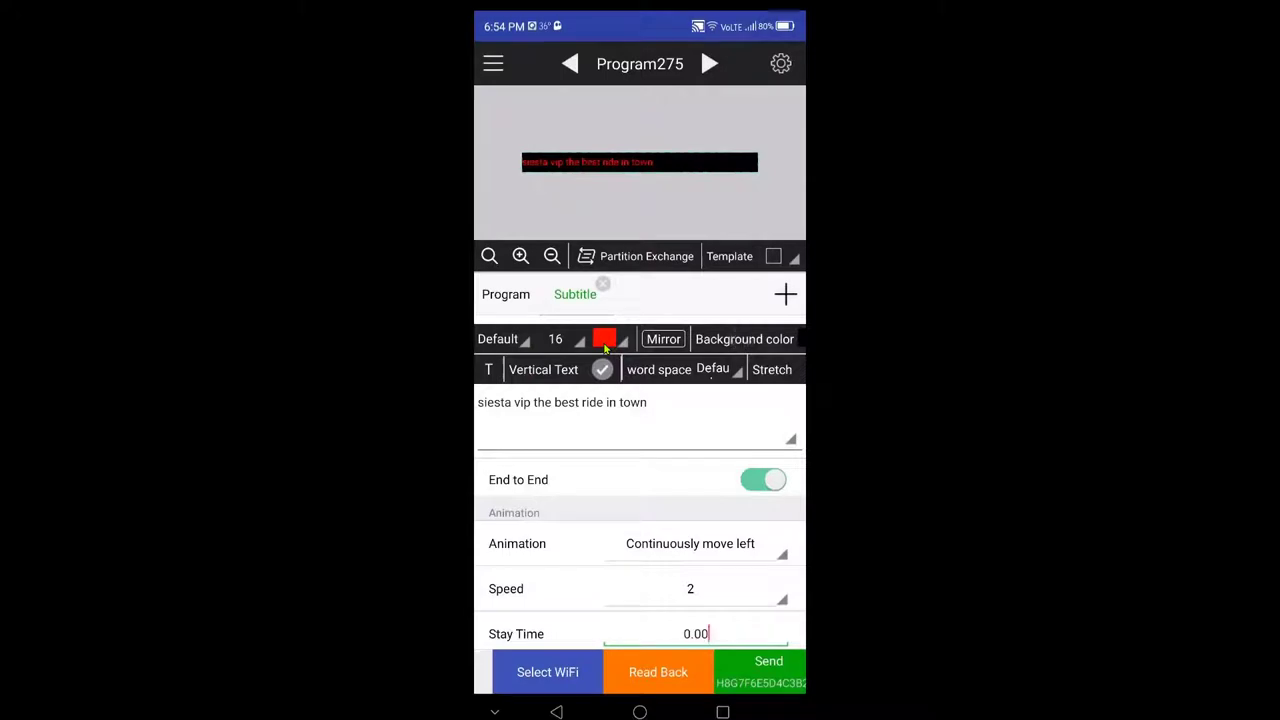
Step: Switch the subtitle font to Default_Bold and set word spacing to 4
click(497, 339)
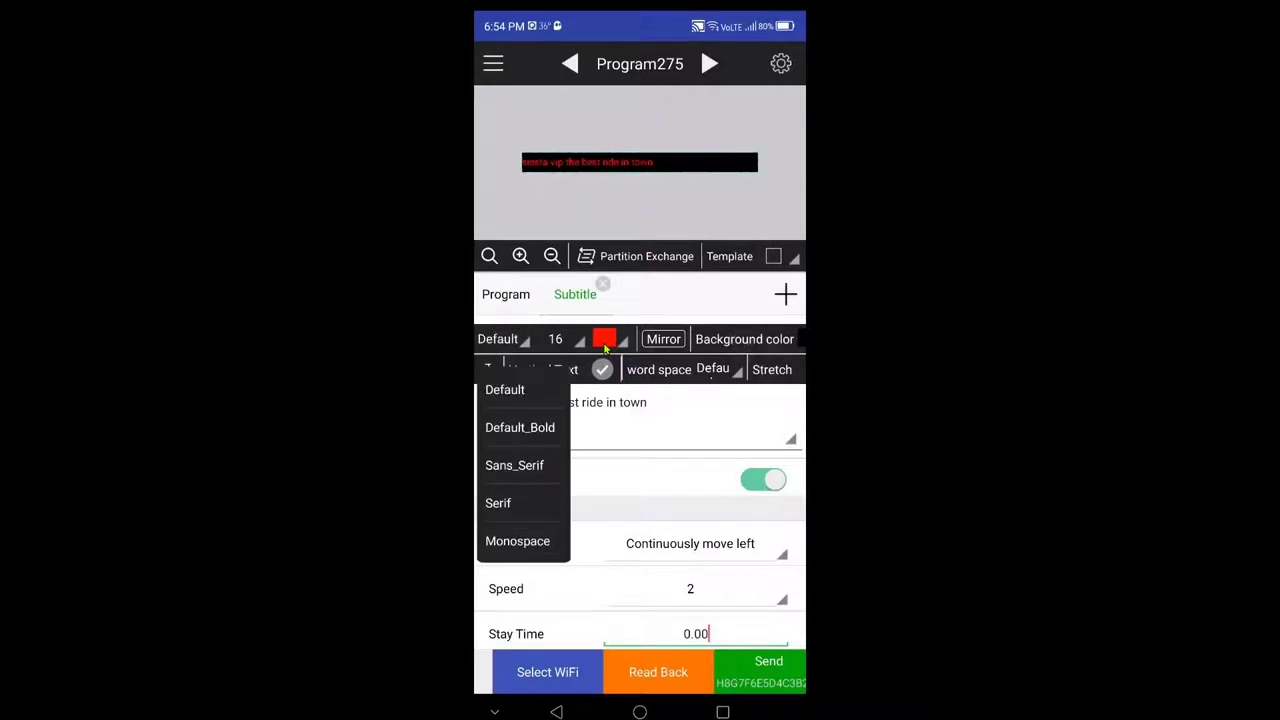
click(520, 427)
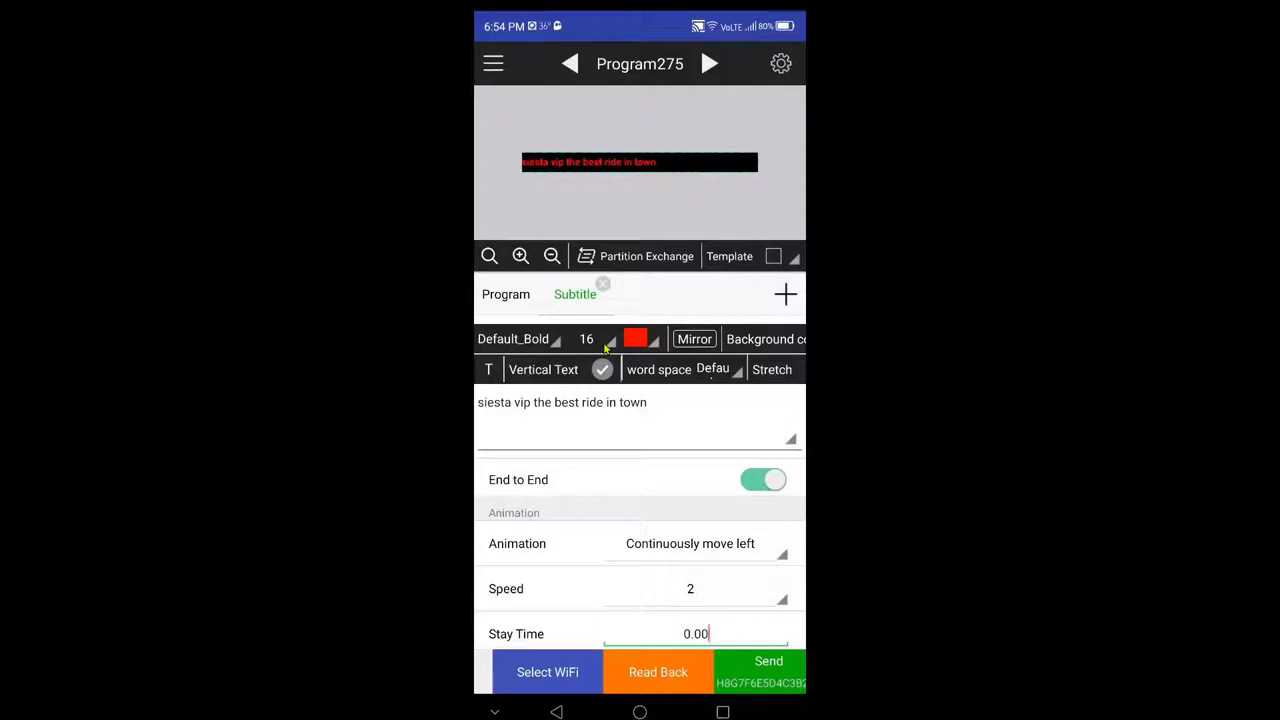
click(715, 369)
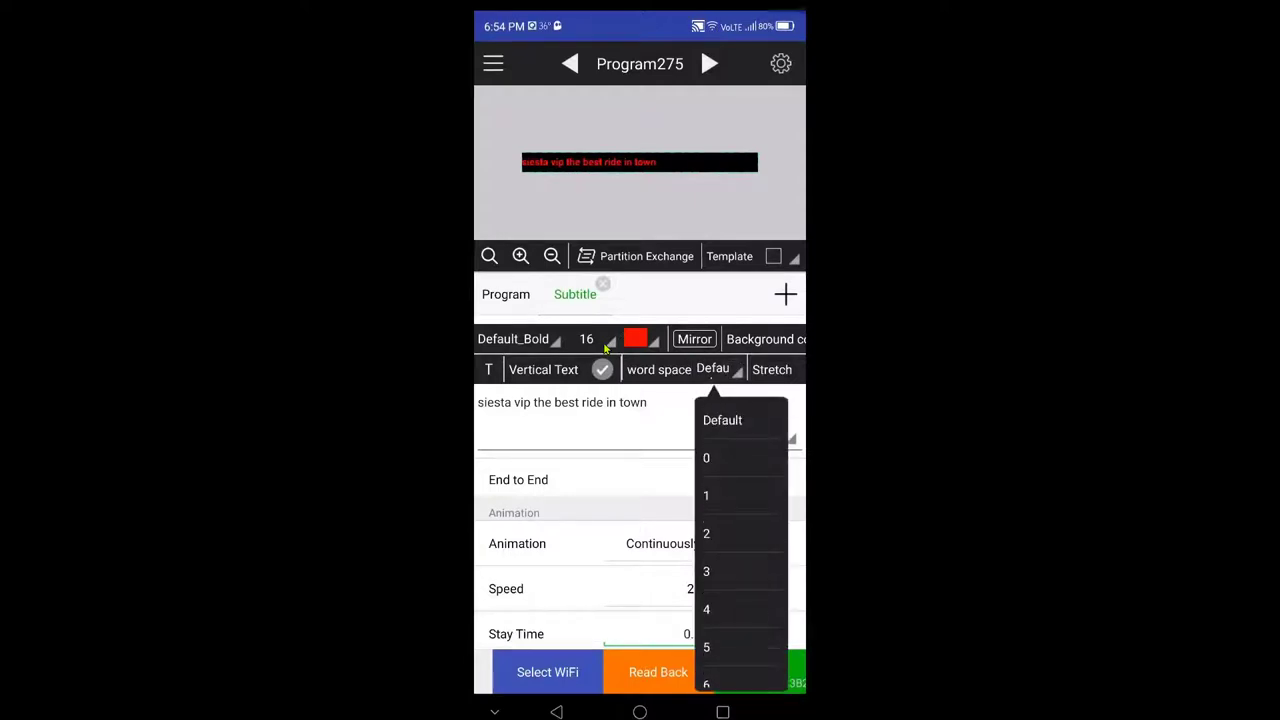
click(720, 533)
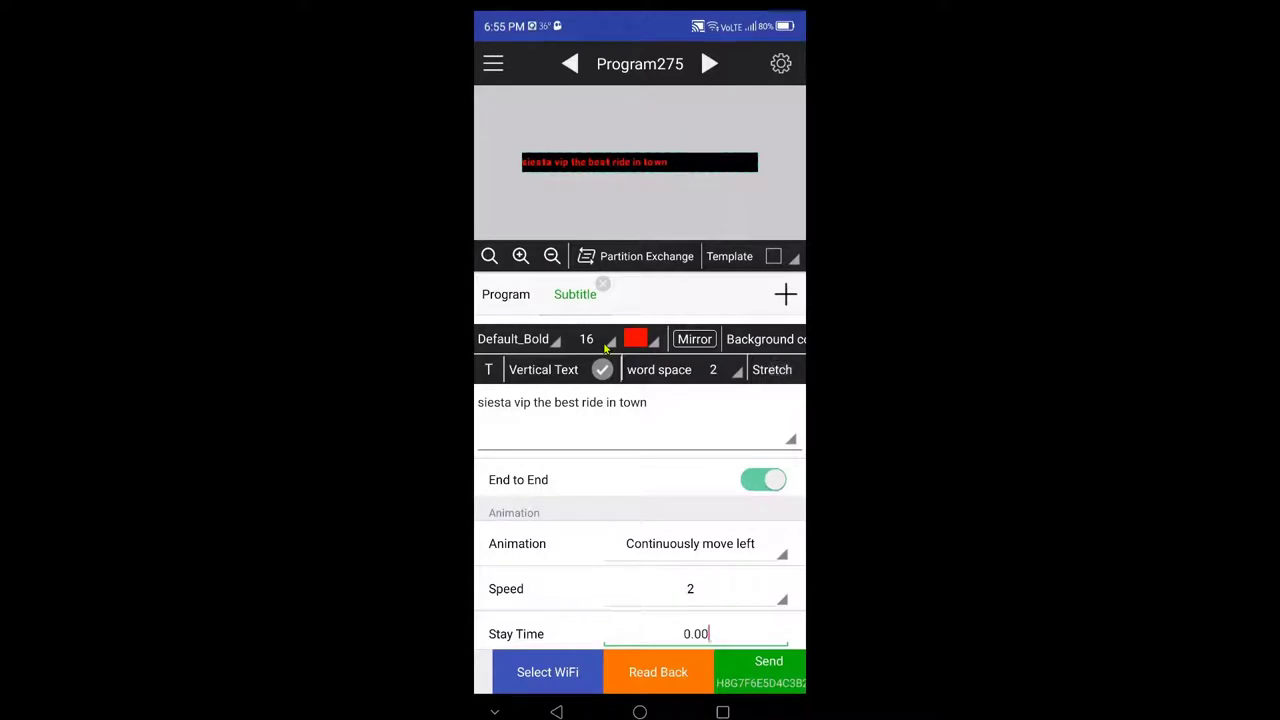
click(730, 367)
click(736, 595)
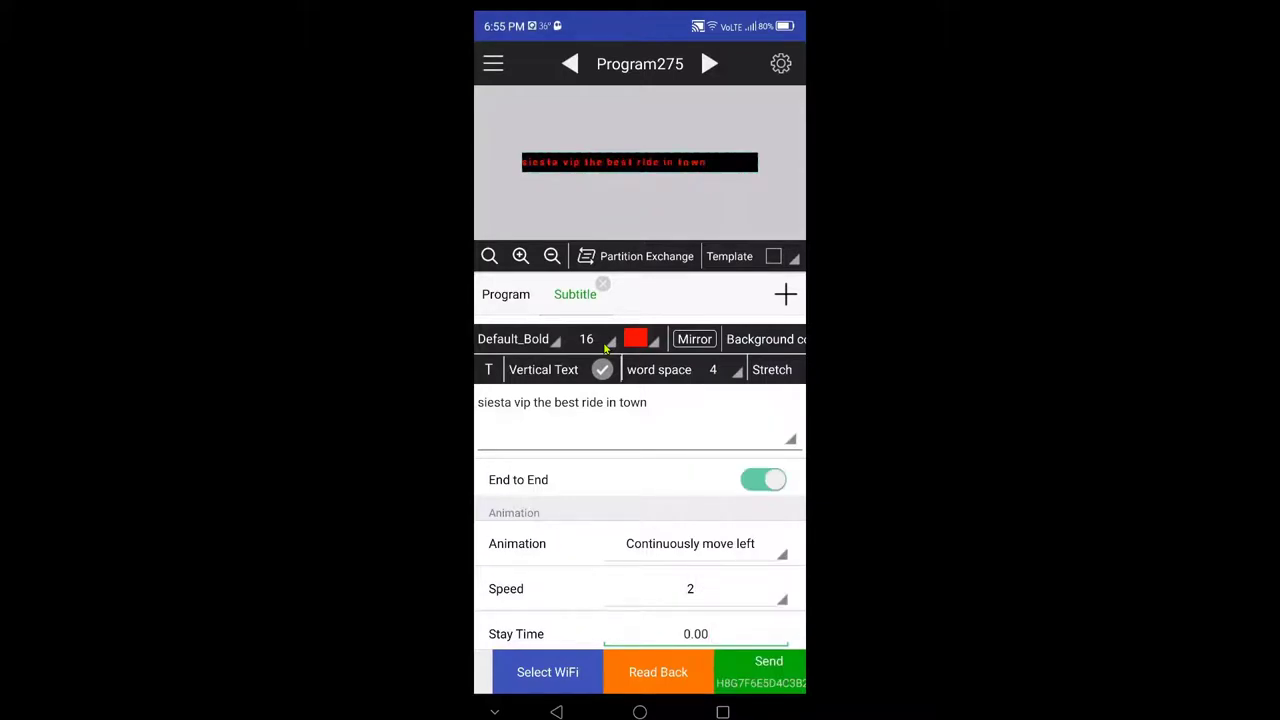
click(690, 543)
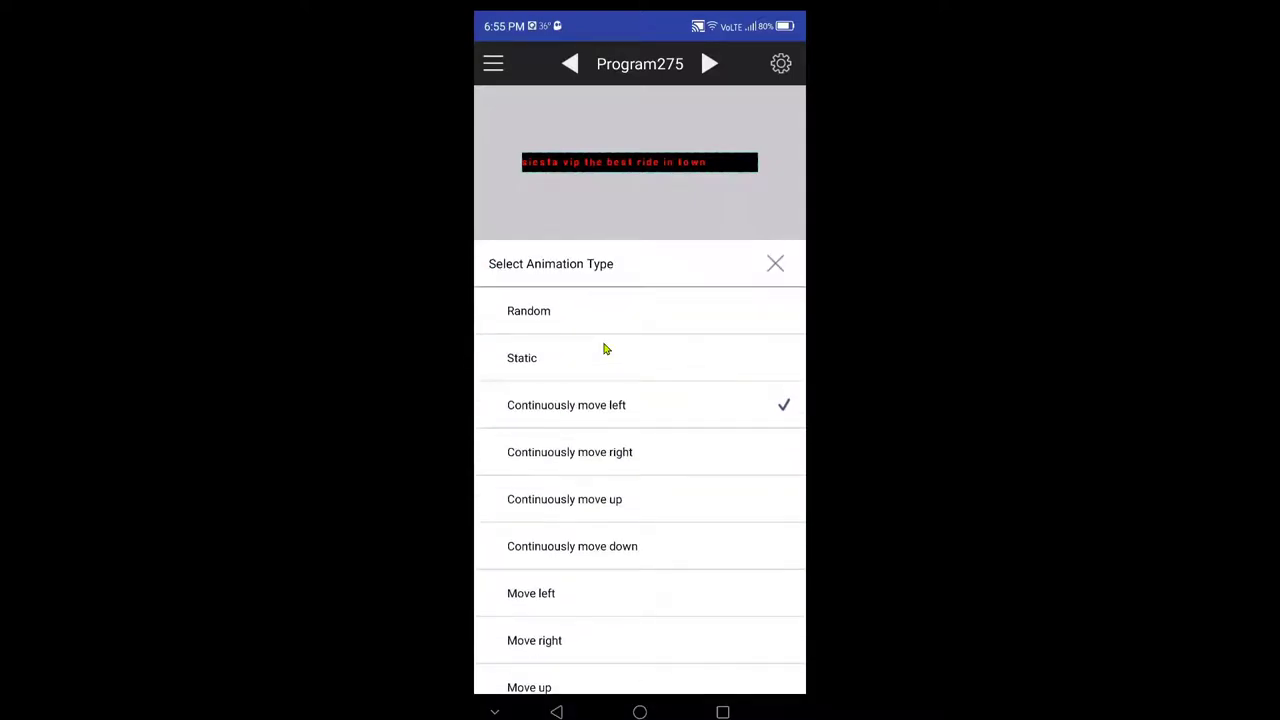
right_click(604, 349)
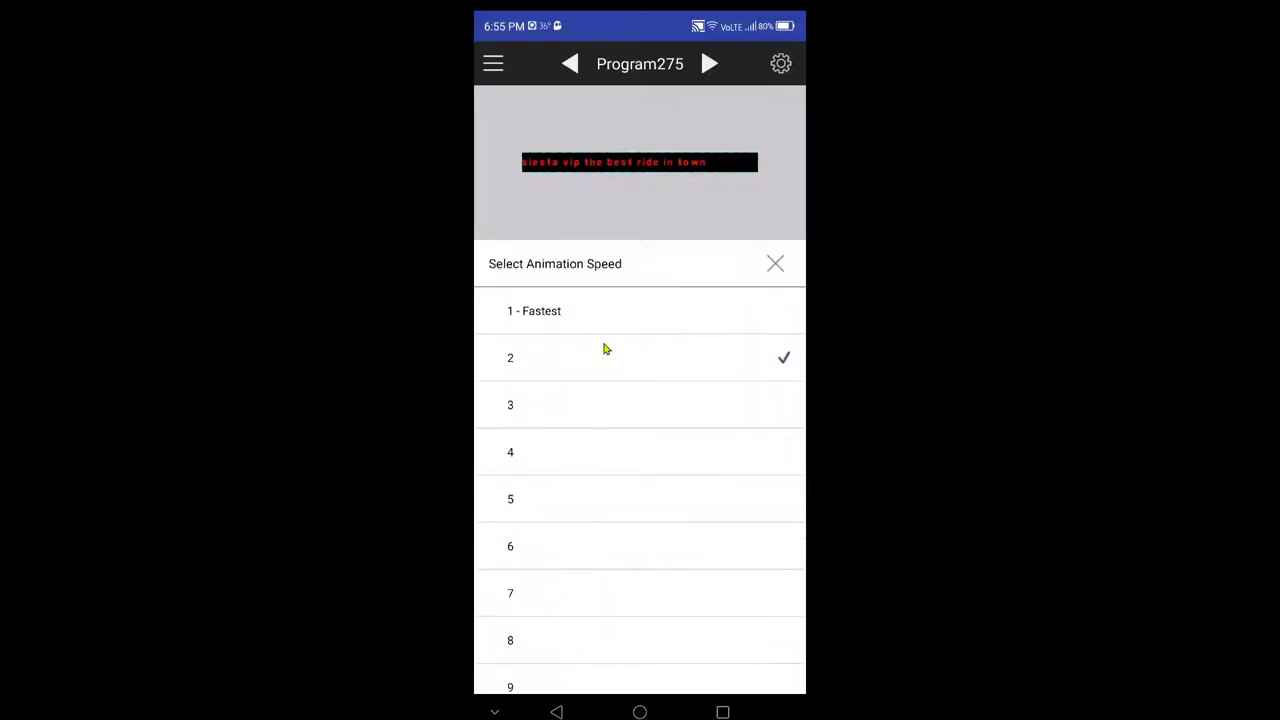
click(604, 349)
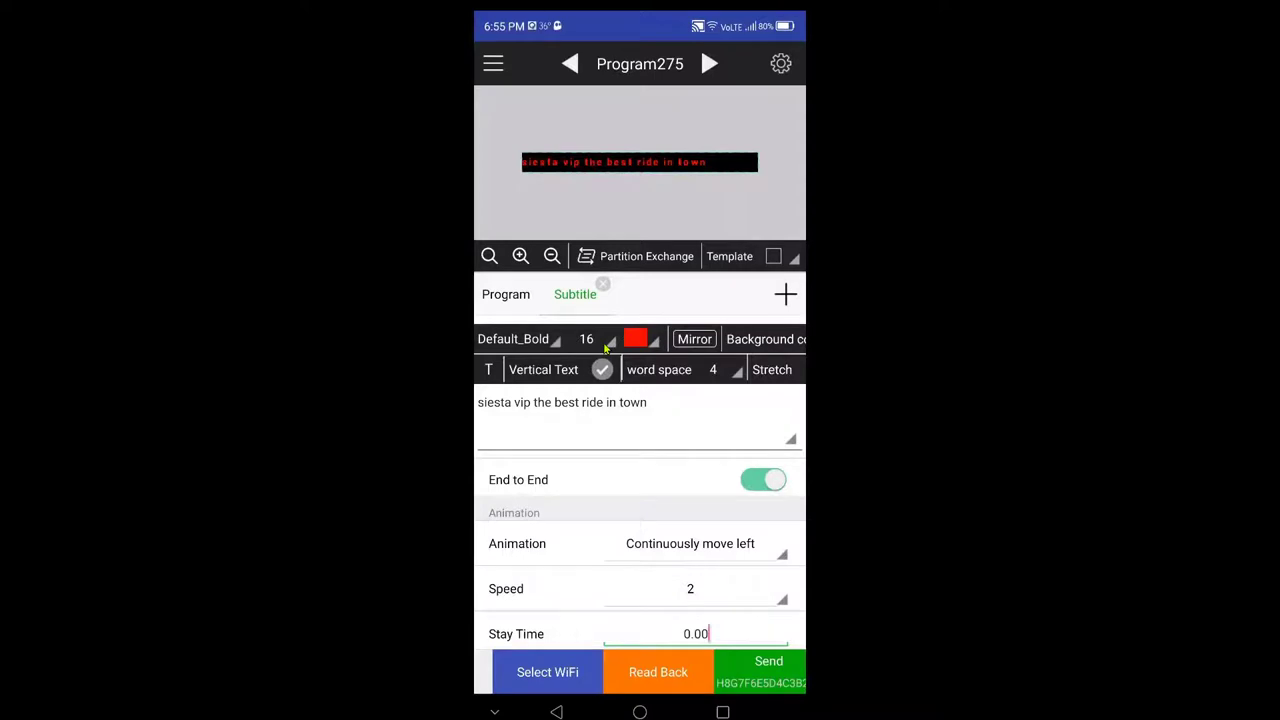
scroll(604, 349, down, 3)
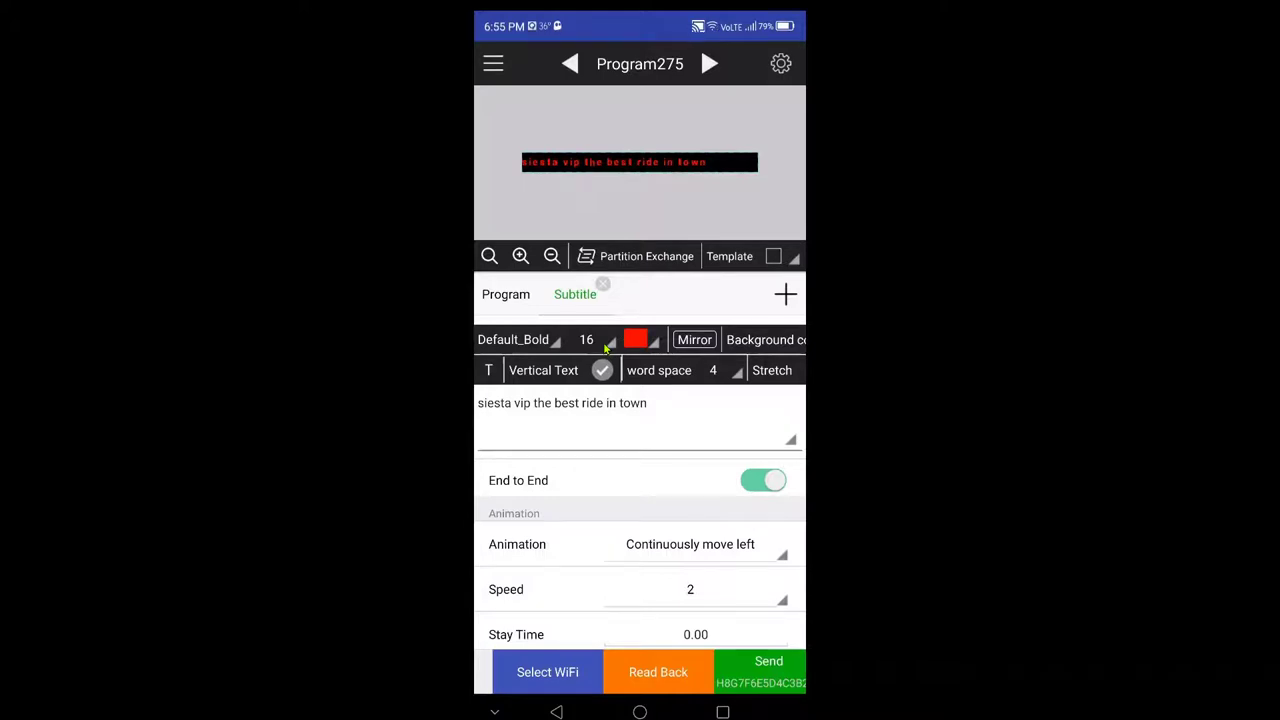
click(520, 256)
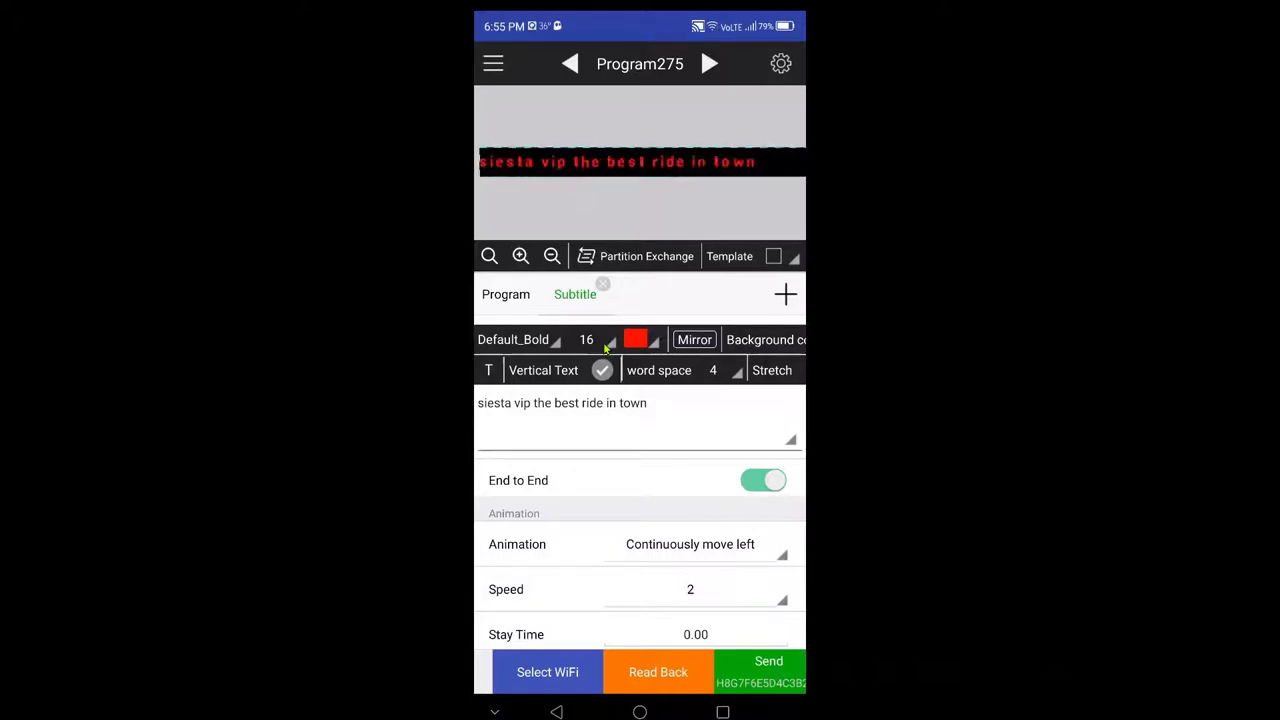
click(551, 256)
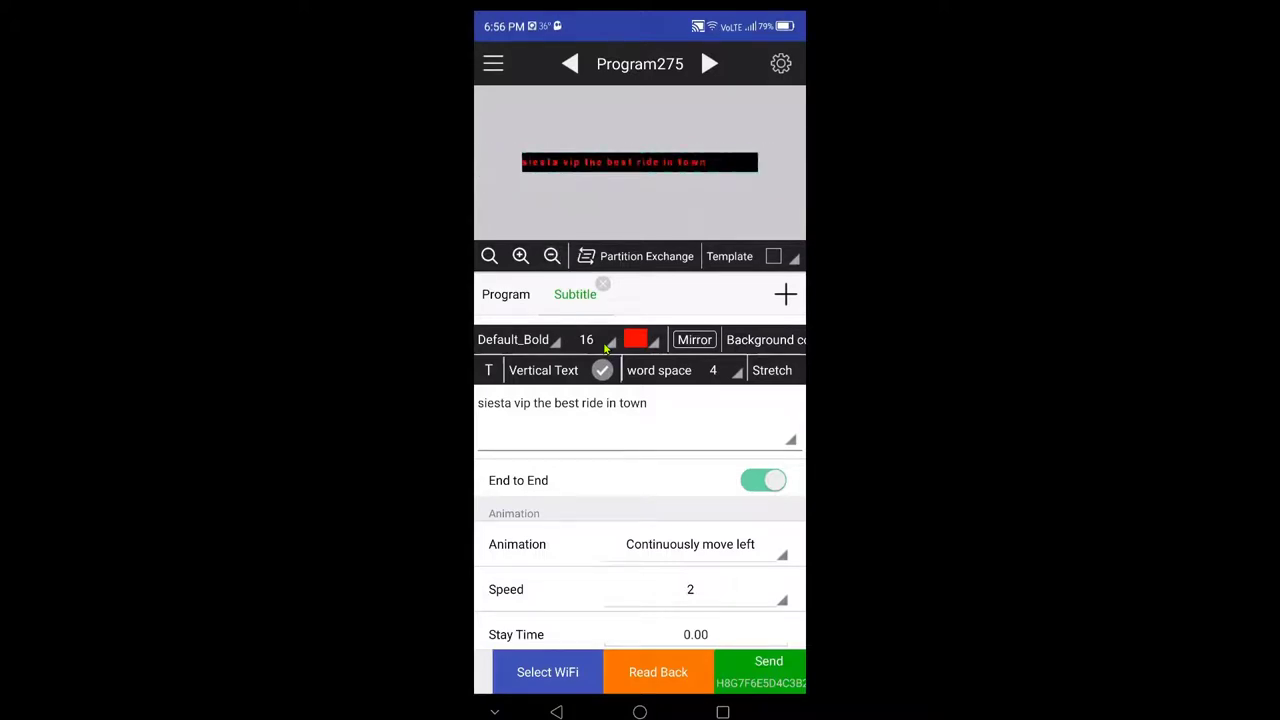
click(780, 63)
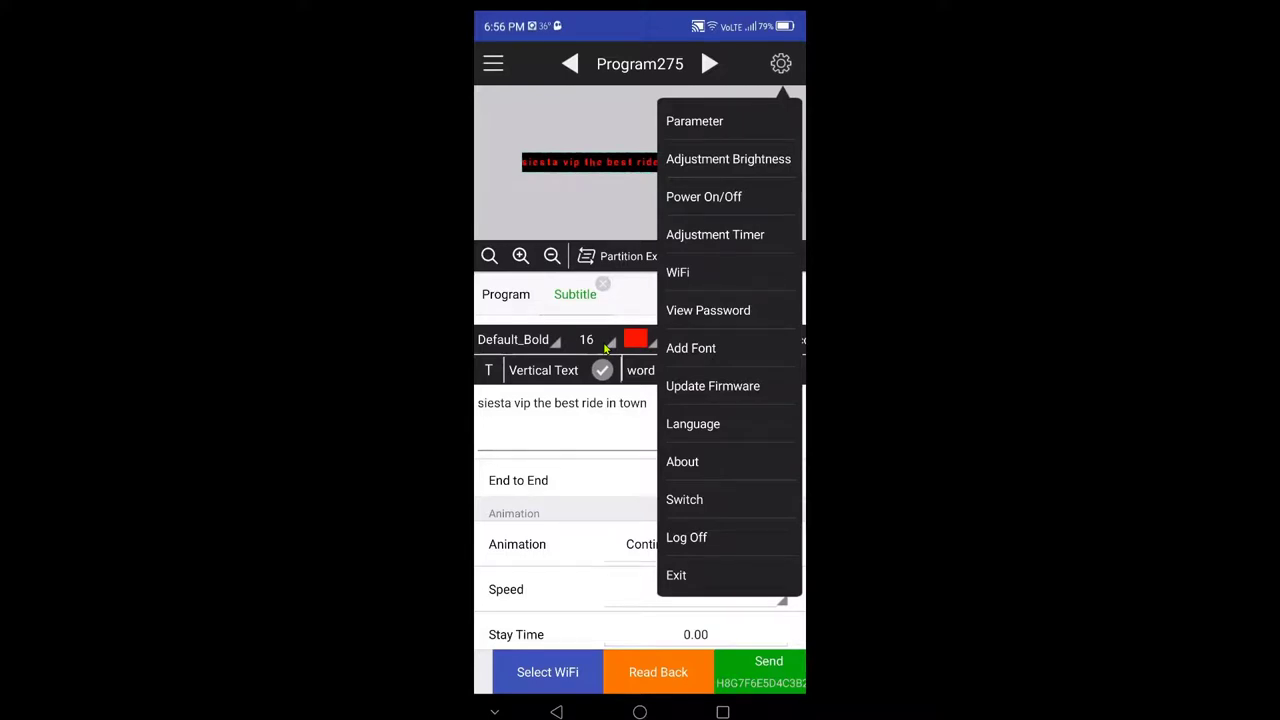
click(605, 347)
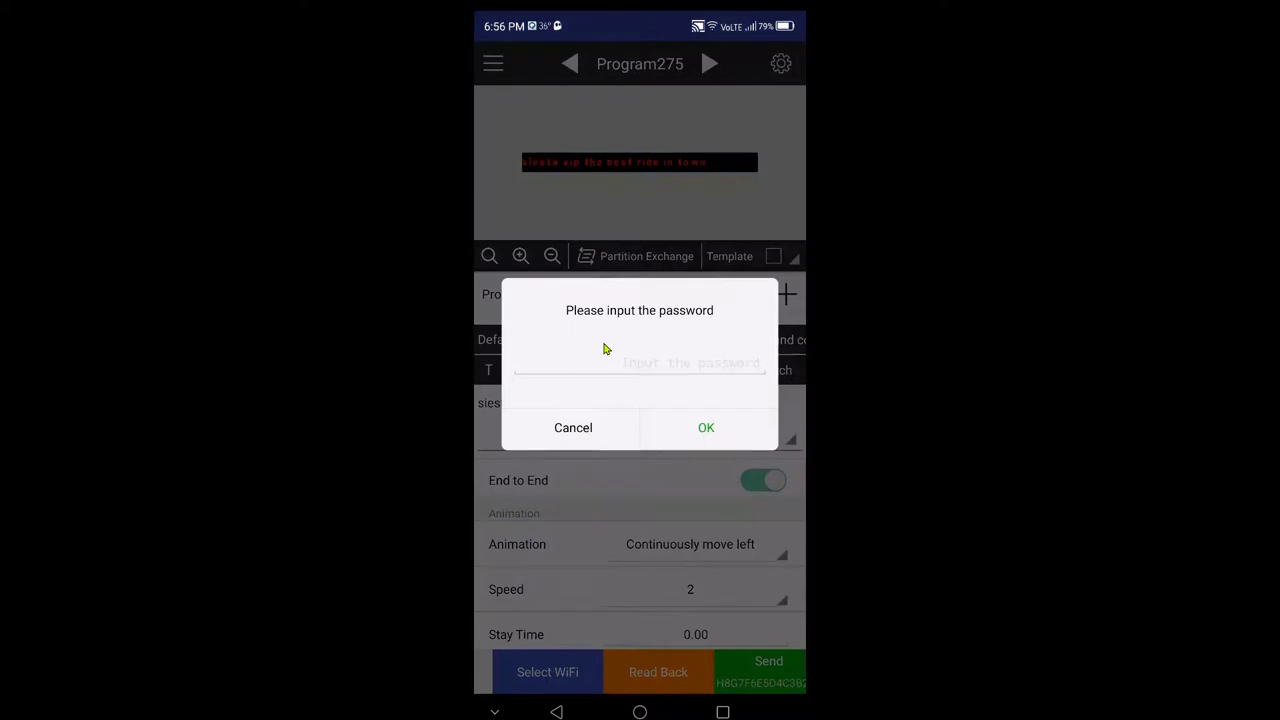
key(Escape)
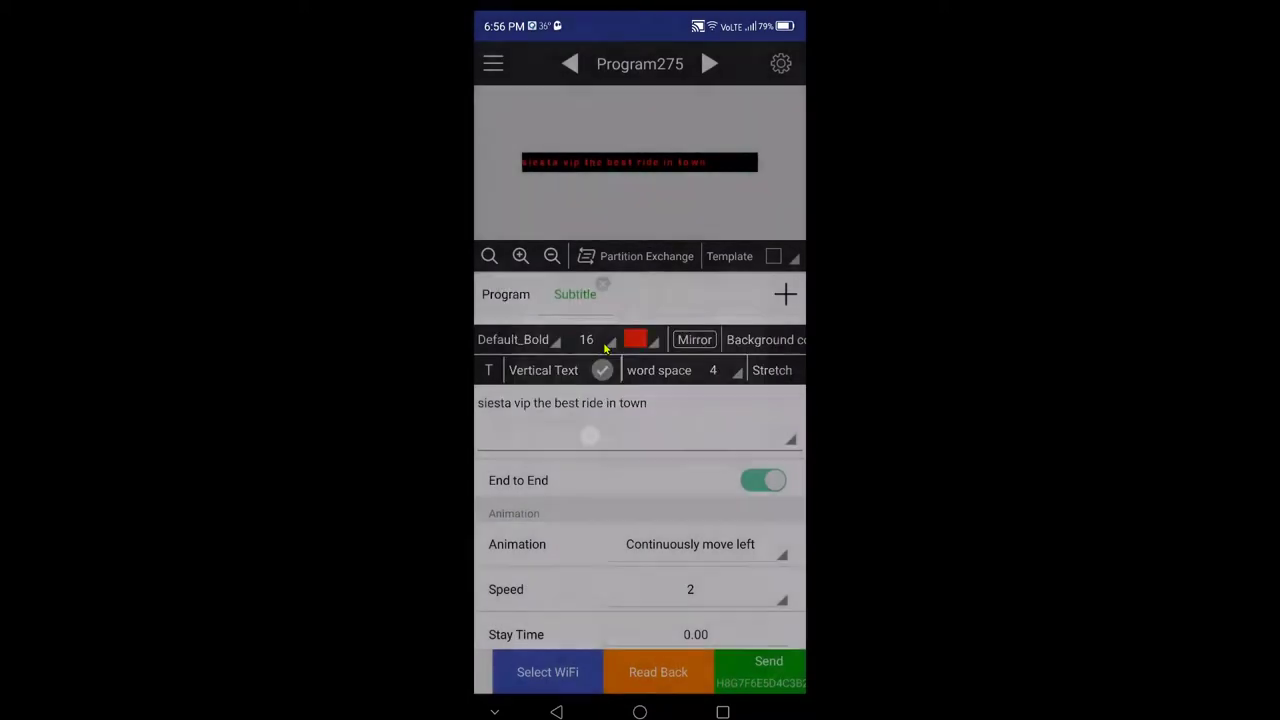
key(Menu)
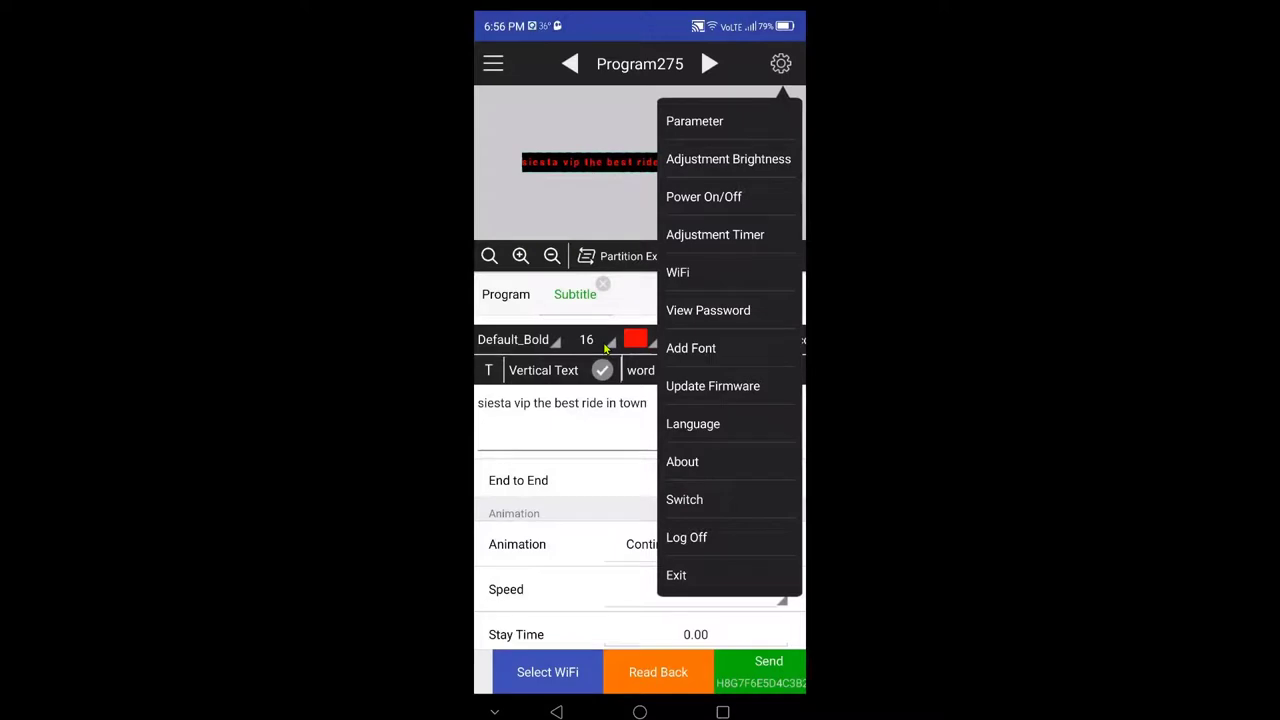
click(700, 461)
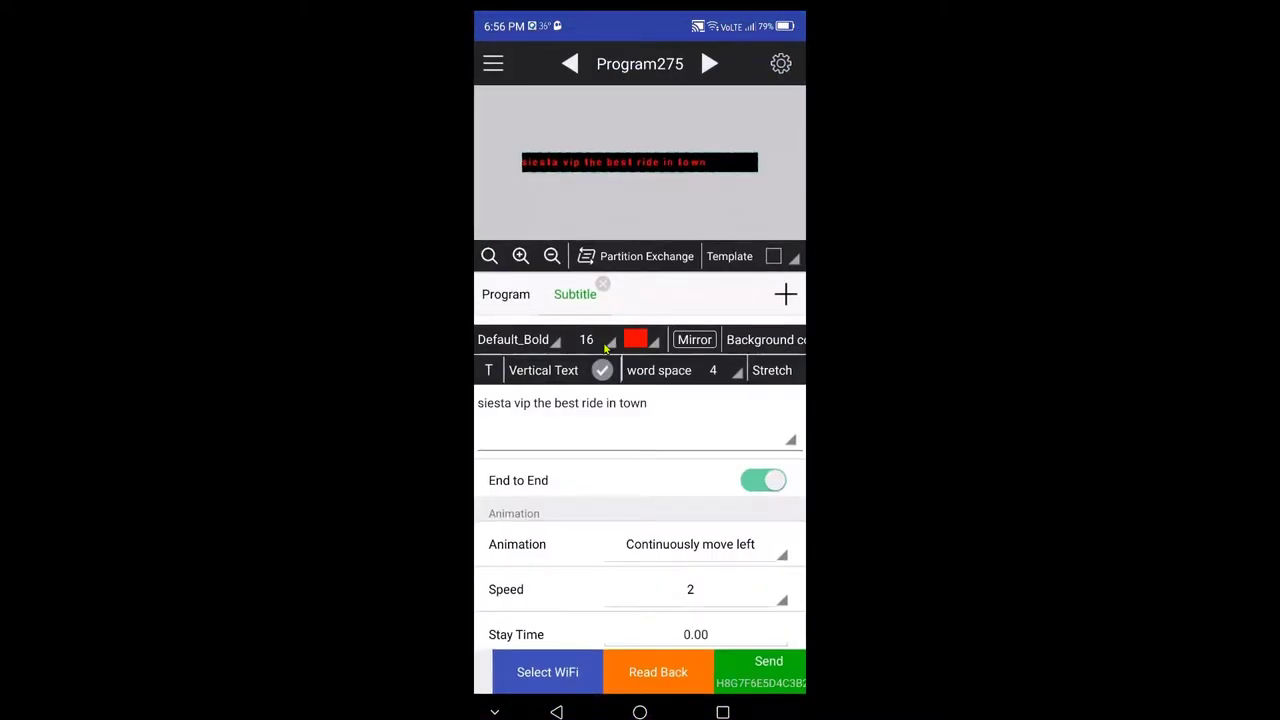
Step: Show the Displays drawer listing Display269 and its Program275
click(780, 63)
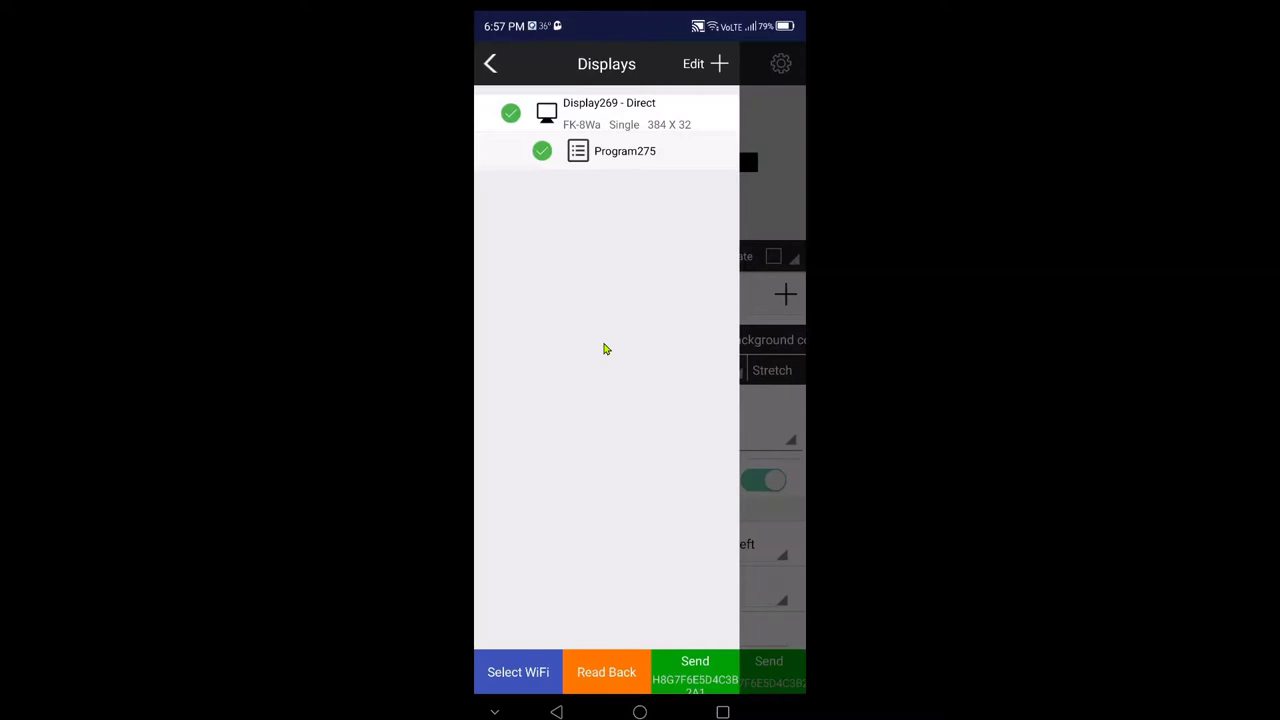
Step: Dismiss the Displays drawer and bring up the recent-apps view
click(604, 348)
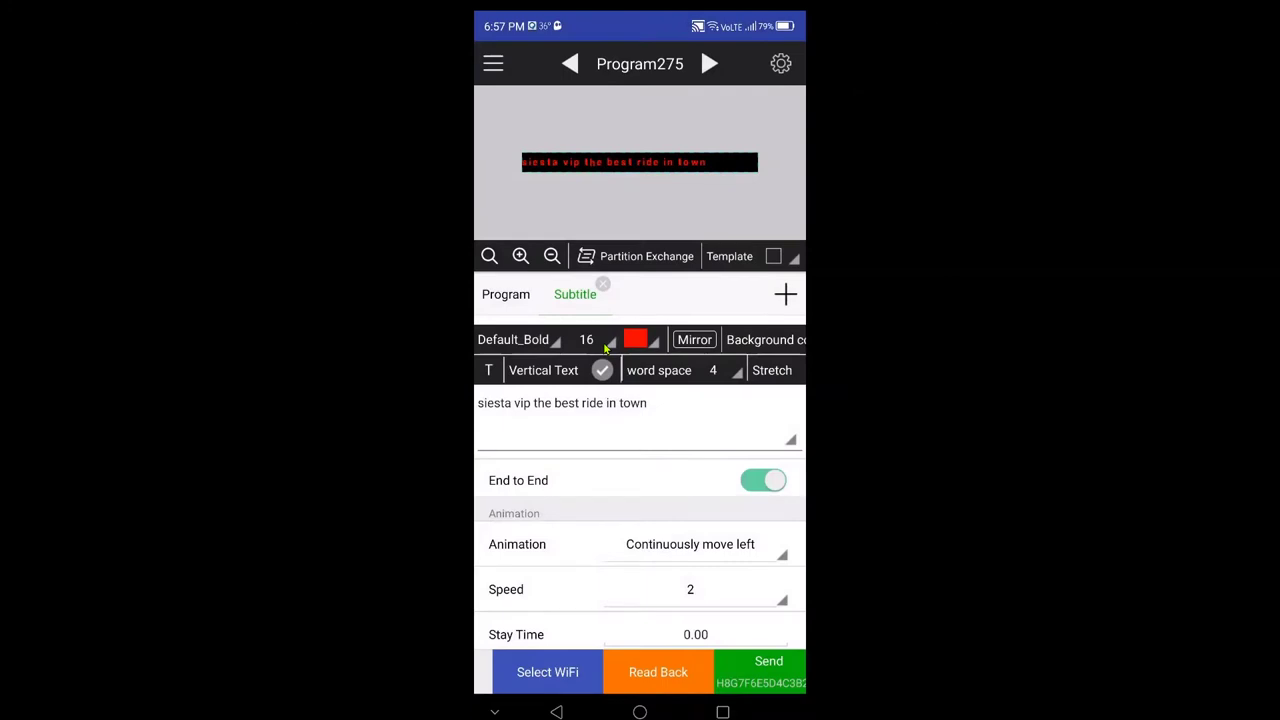
click(604, 348)
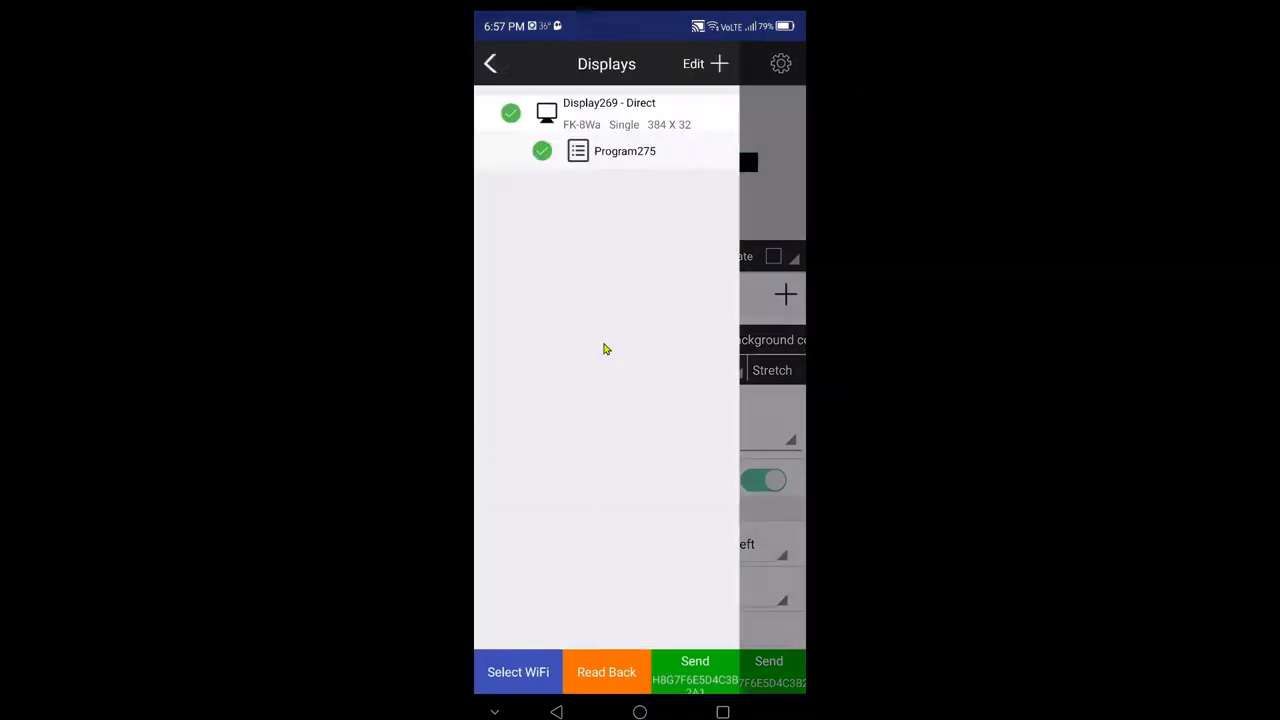
click(604, 348)
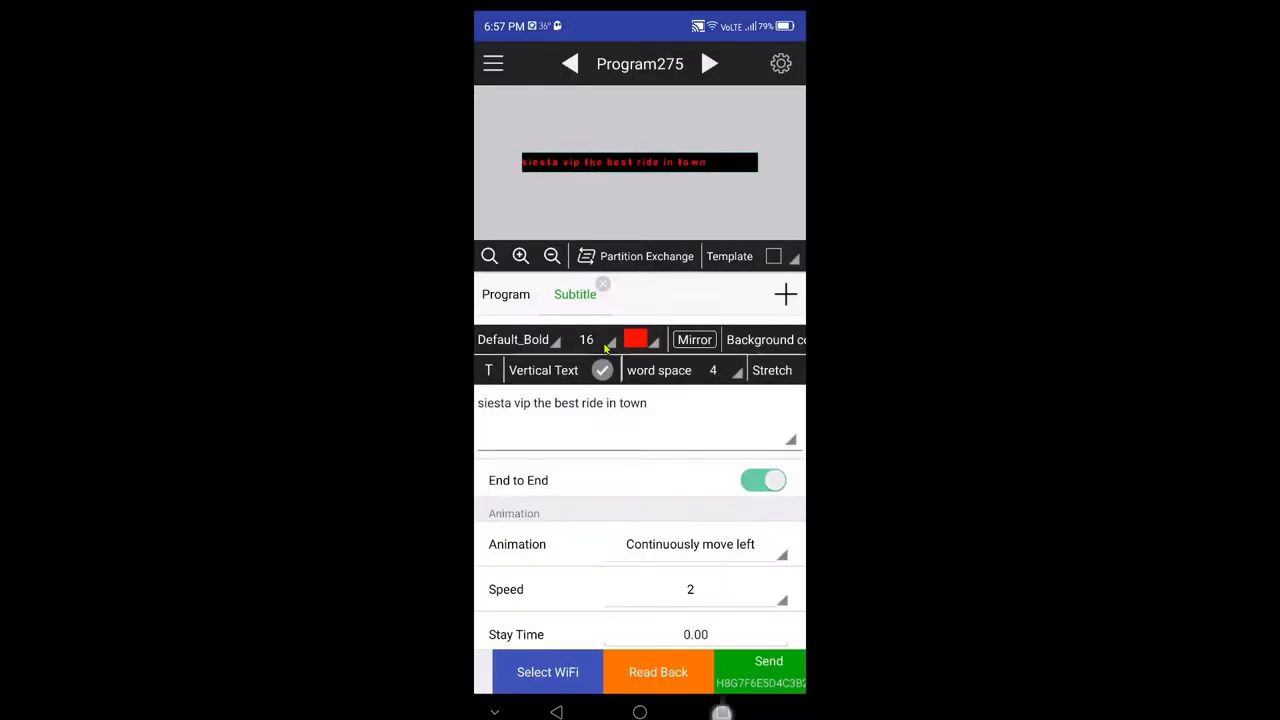
key(alt+Tab)
Step: Clear recent apps and uninstall FkShow from its App info page
click(640, 563)
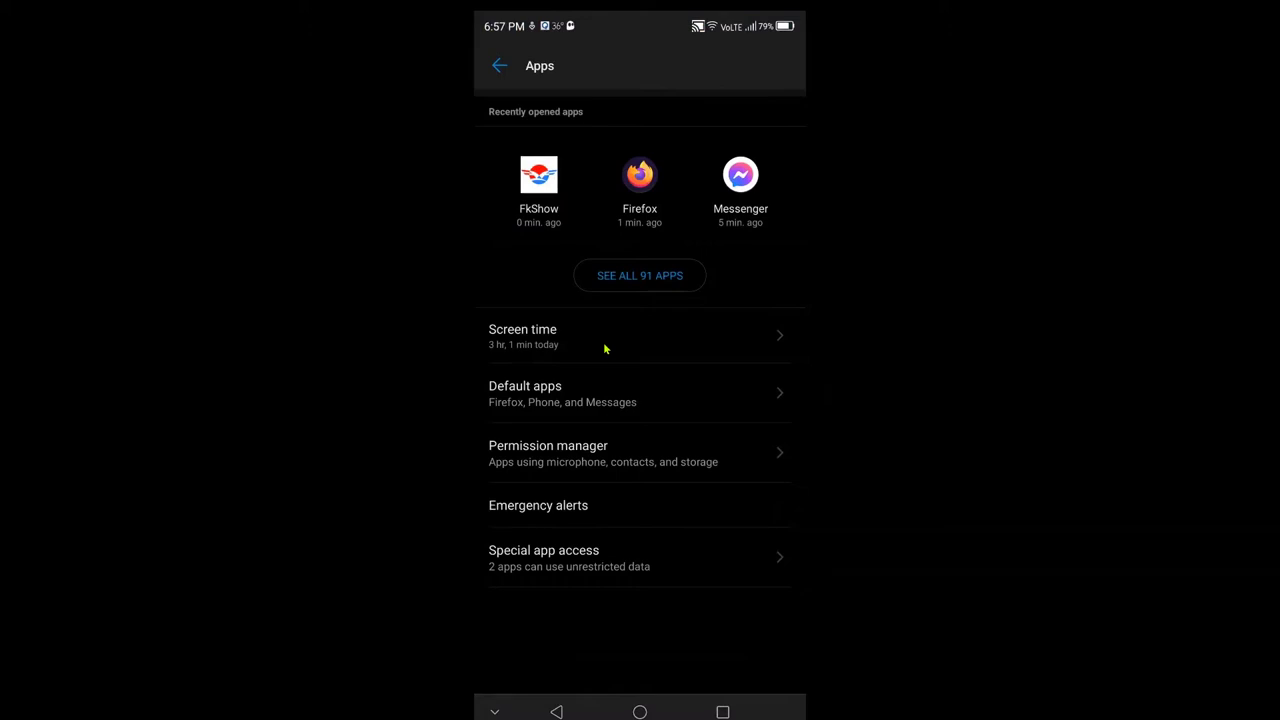
click(552, 196)
click(655, 243)
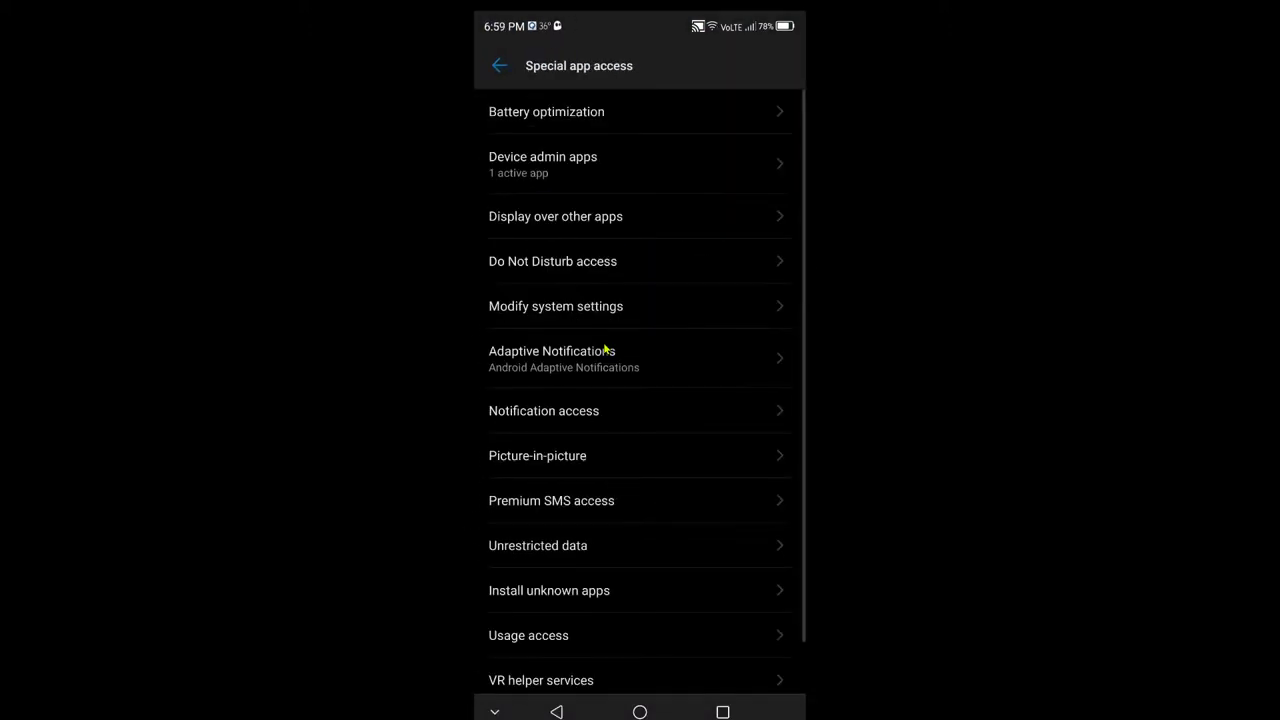
right_click(604, 348)
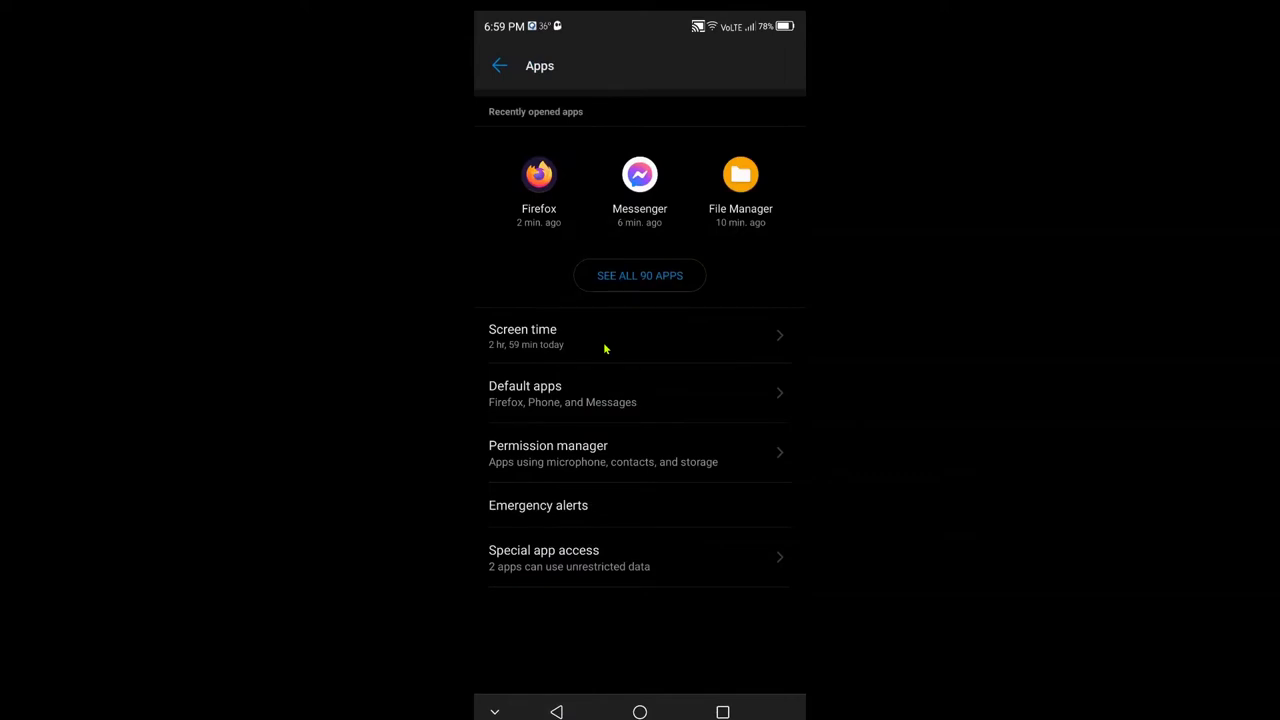
Step: Switch off Firefox's Install unknown apps permission under Special app access
click(640, 569)
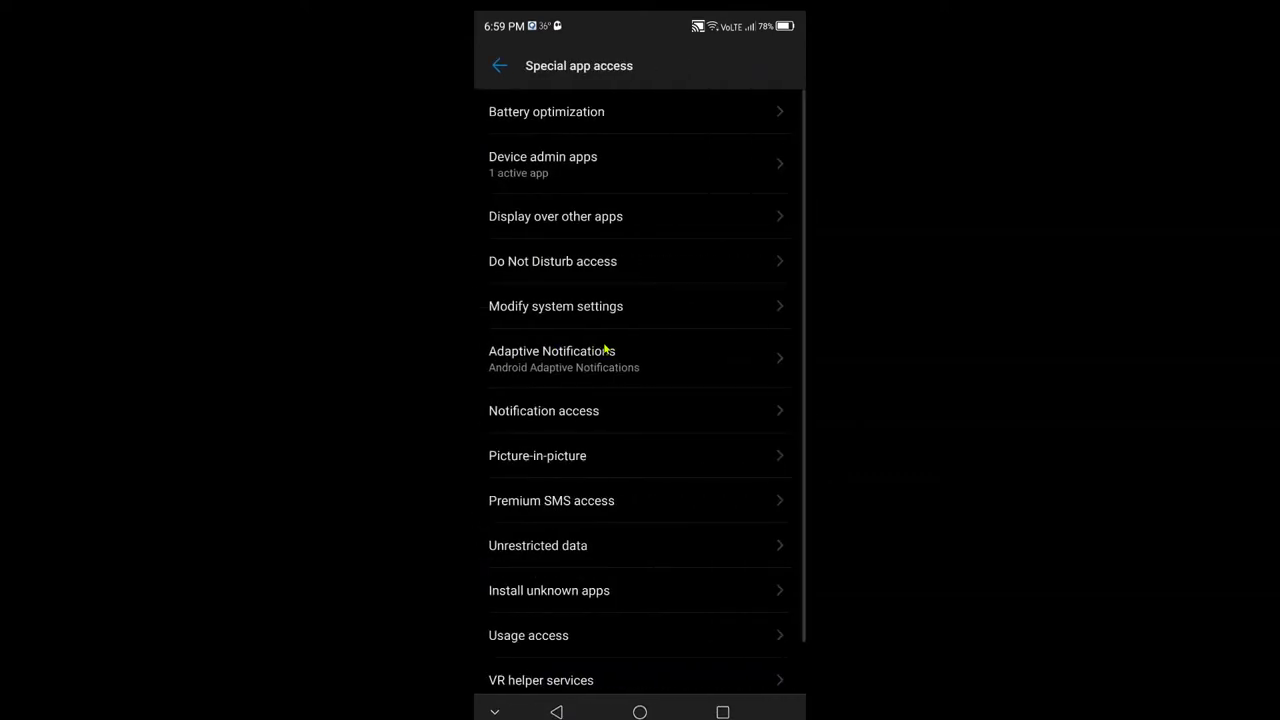
click(633, 597)
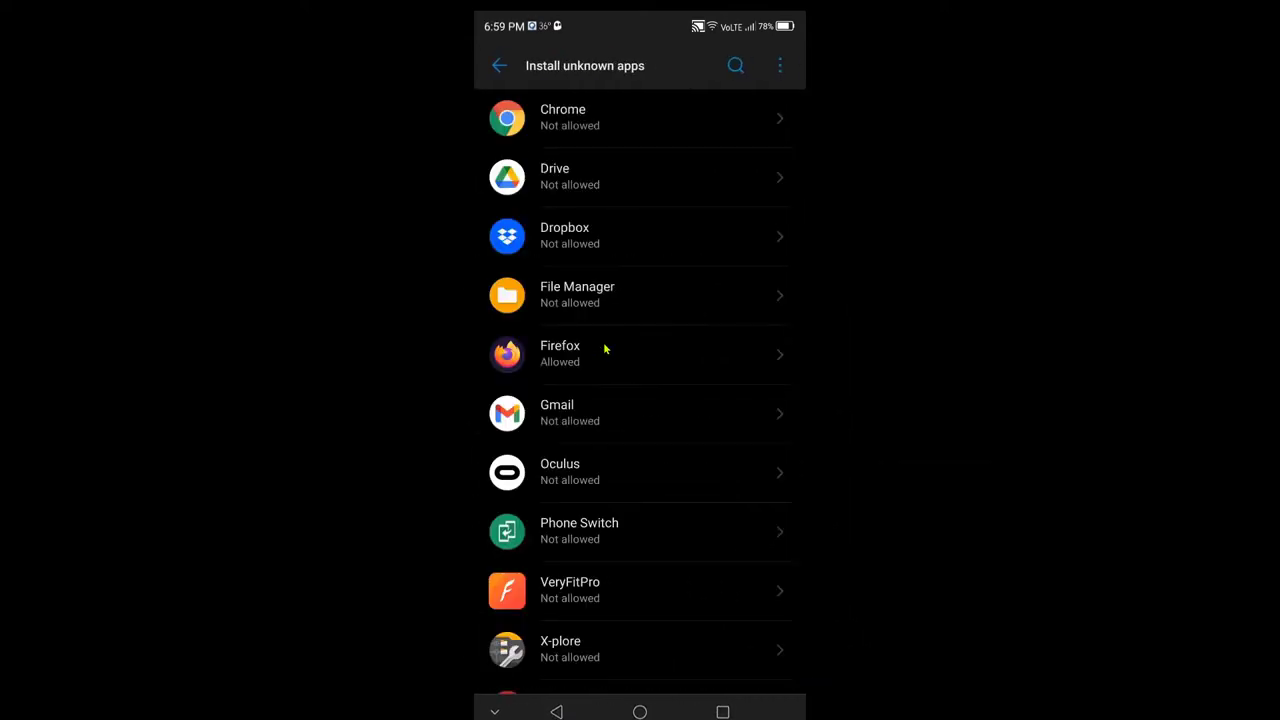
scroll(697, 497, down, 1)
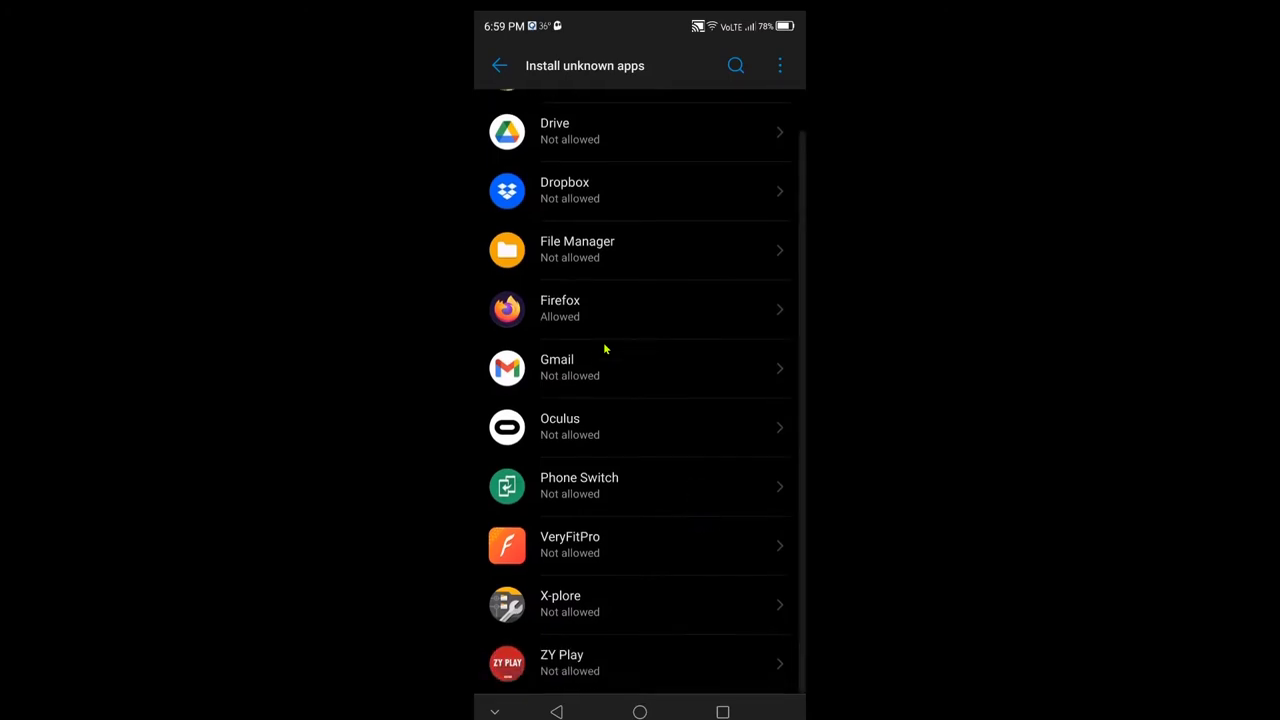
click(698, 312)
click(775, 216)
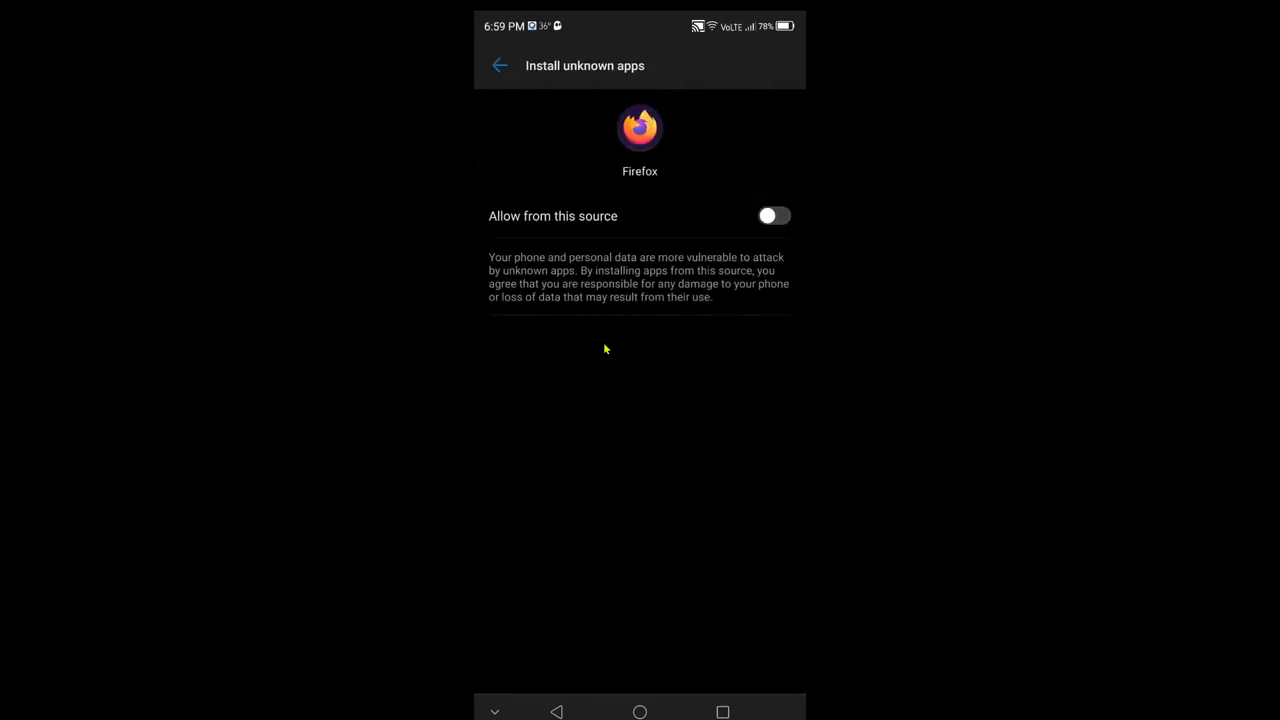
right_click(605, 349)
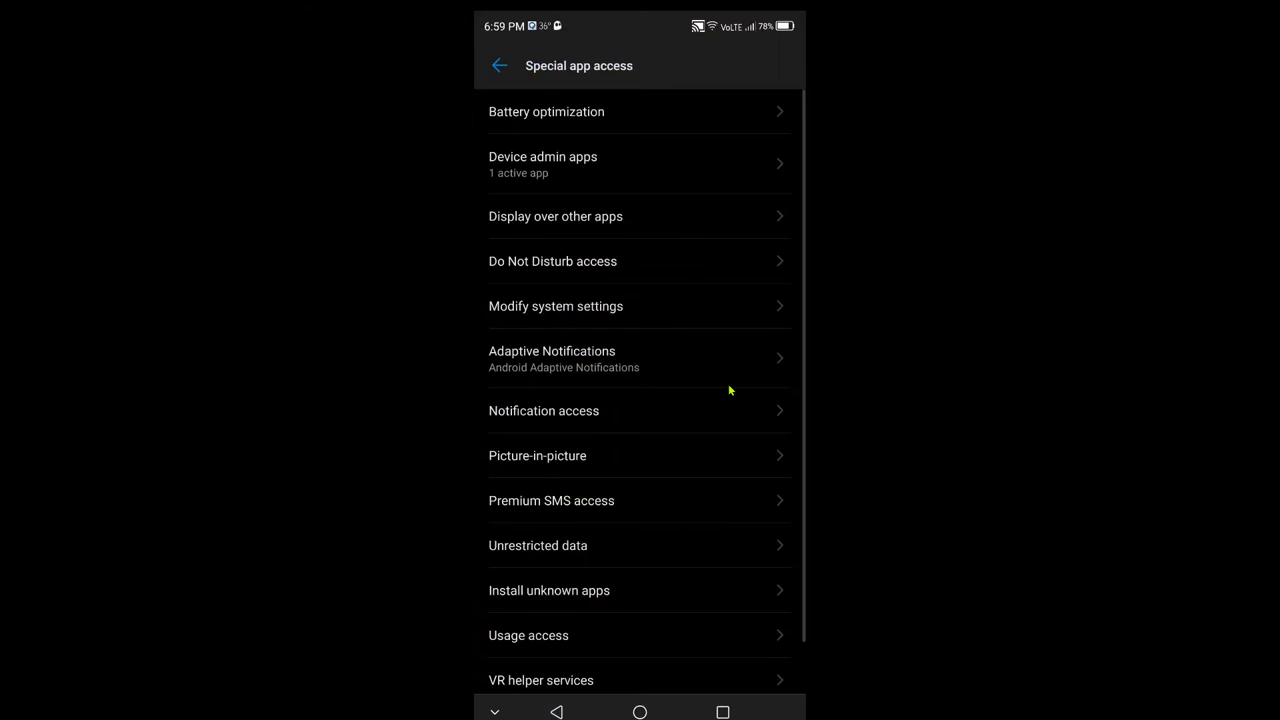